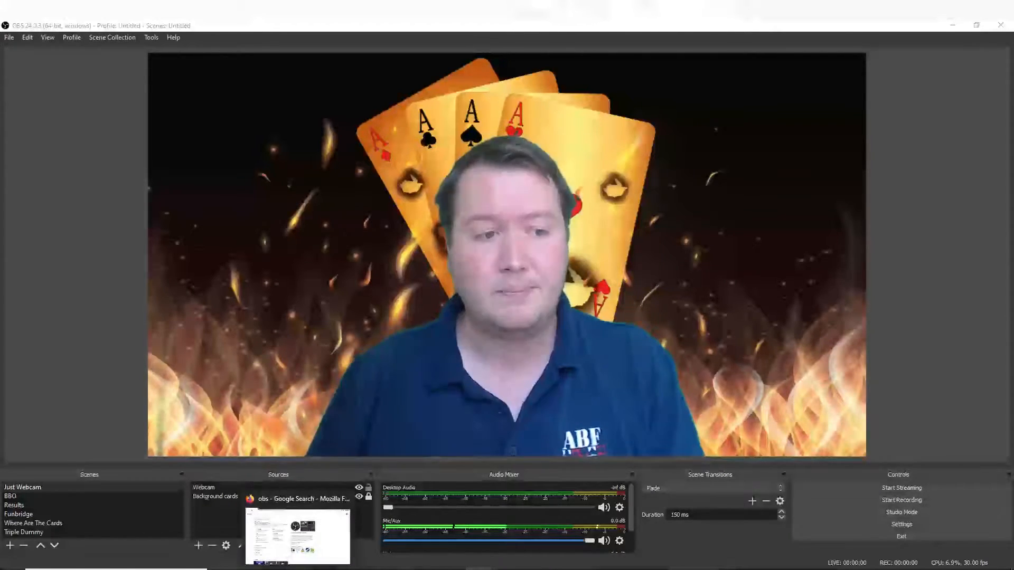
- Switch to Firefox and open the "How to download Windows Movie Maker 2012 version?" page from the windows movie maker 2012 search results
{"action": "left_click", "coordinate": [303, 528]}
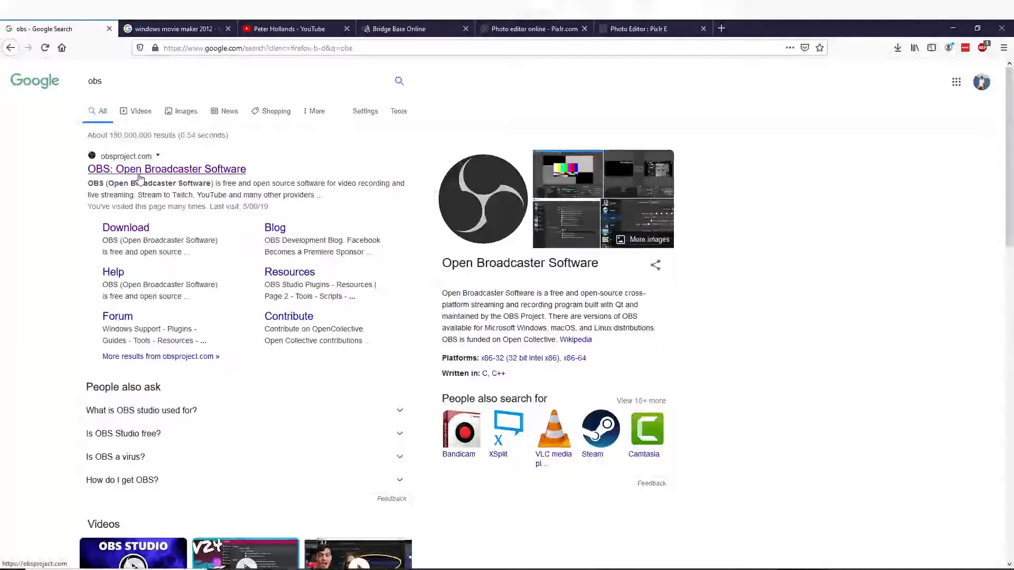
{"action": "left_click", "coordinate": [155, 22]}
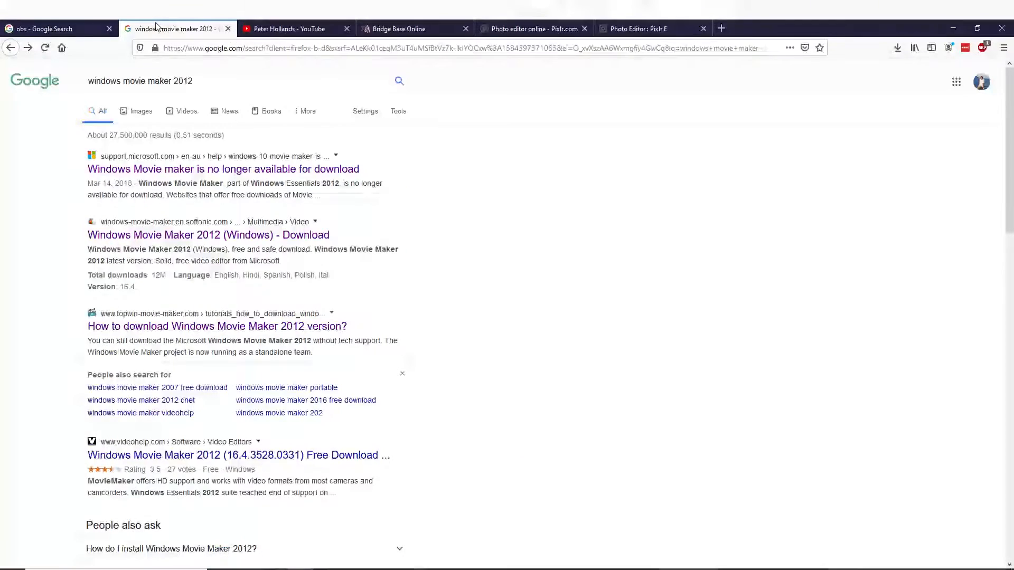
{"action": "left_click_drag", "start_coordinate": [213, 80], "coordinate": [68, 86]}
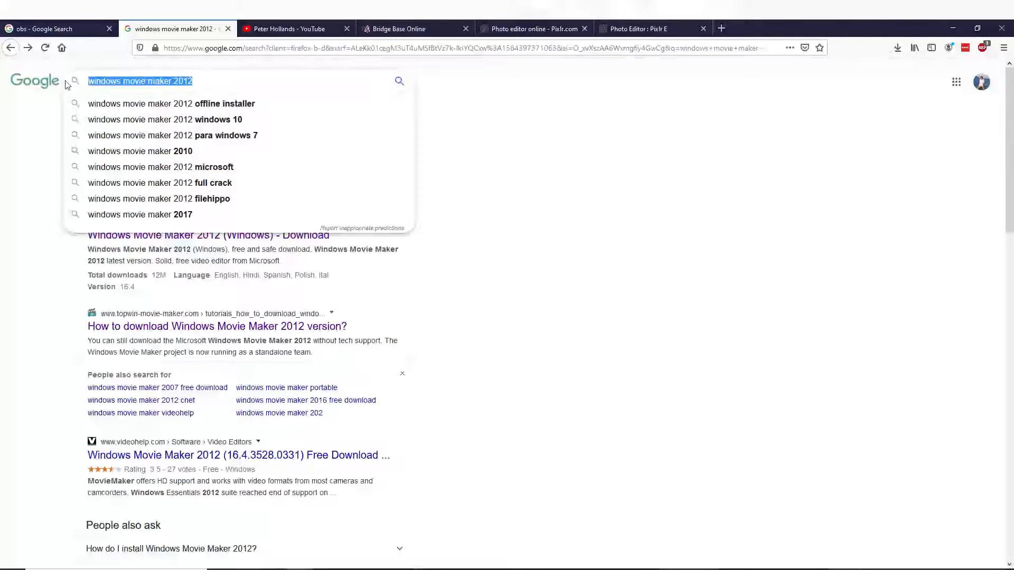
{"action": "left_click", "coordinate": [505, 123]}
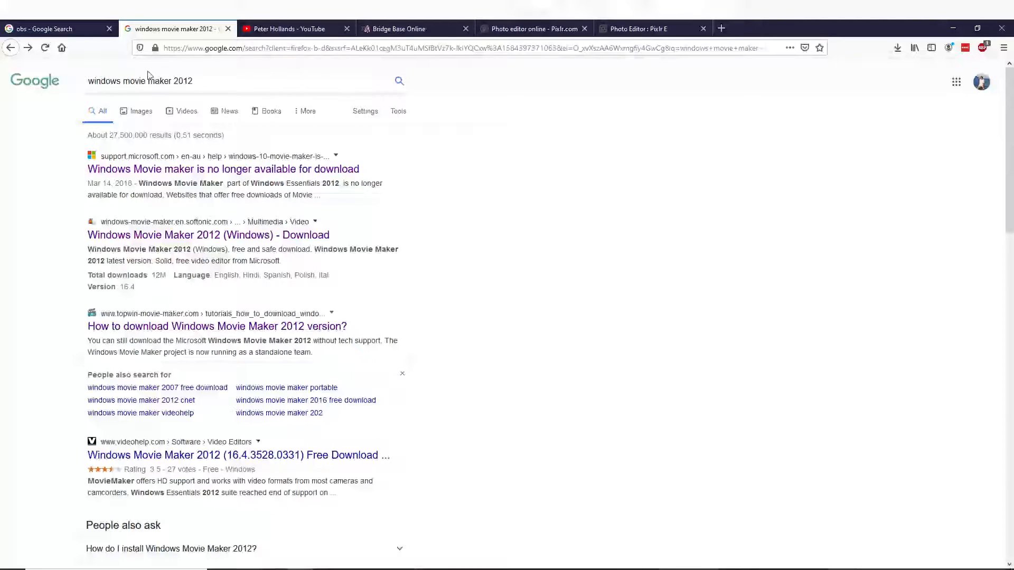
{"action": "left_click", "coordinate": [176, 332]}
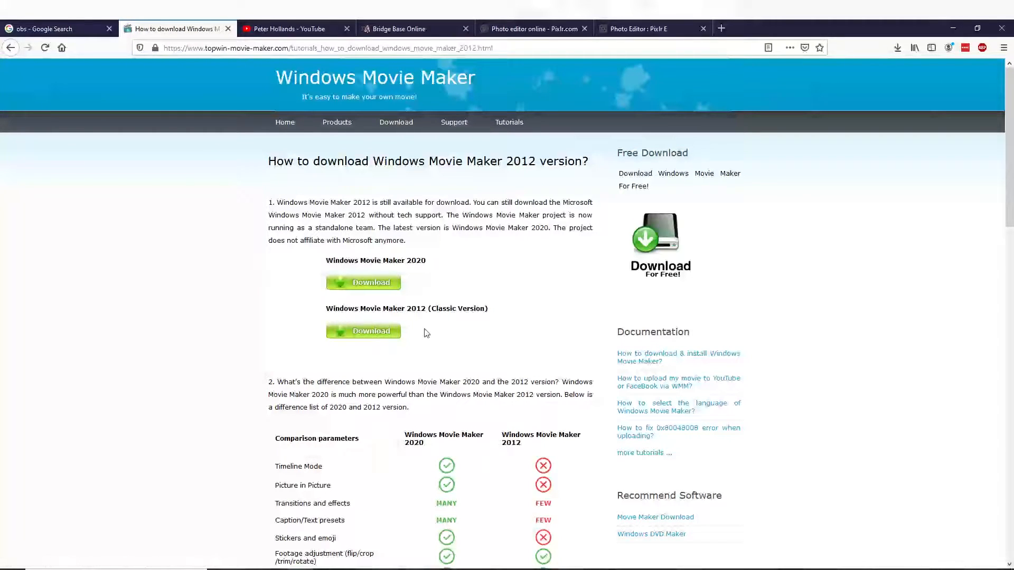
- Examine the table comparing Windows Movie Maker 2020 and 2012, including the cost of the 2012 version
{"action": "scroll", "coordinate": [499, 354], "scroll_direction": "down", "scroll_amount": 5}
{"action": "scroll", "coordinate": [496, 342], "scroll_direction": "down", "scroll_amount": 2}
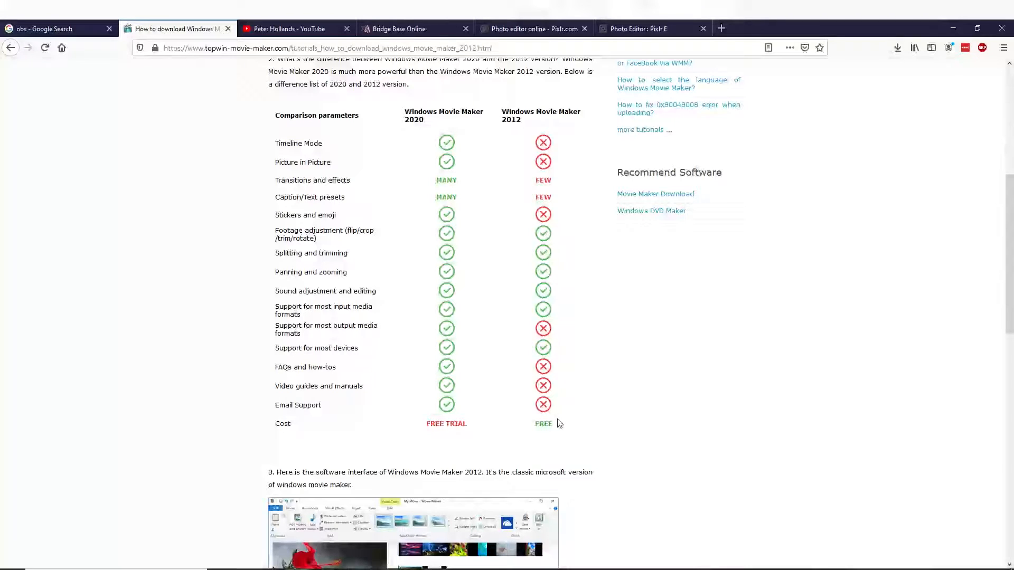
{"action": "left_click_drag", "start_coordinate": [550, 425], "coordinate": [533, 429]}
{"action": "scroll", "coordinate": [463, 393], "scroll_direction": "up", "scroll_amount": 6}
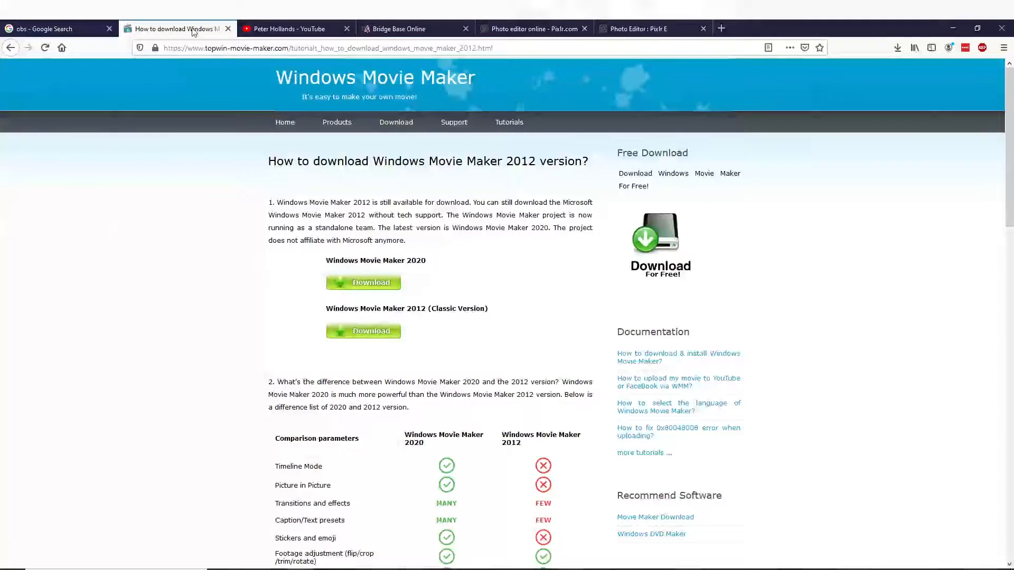
- Look through the open YouTube channel, Bridge Base Online, Pixlr, OBS search and Windows Movie Maker pages
{"action": "left_click", "coordinate": [277, 24]}
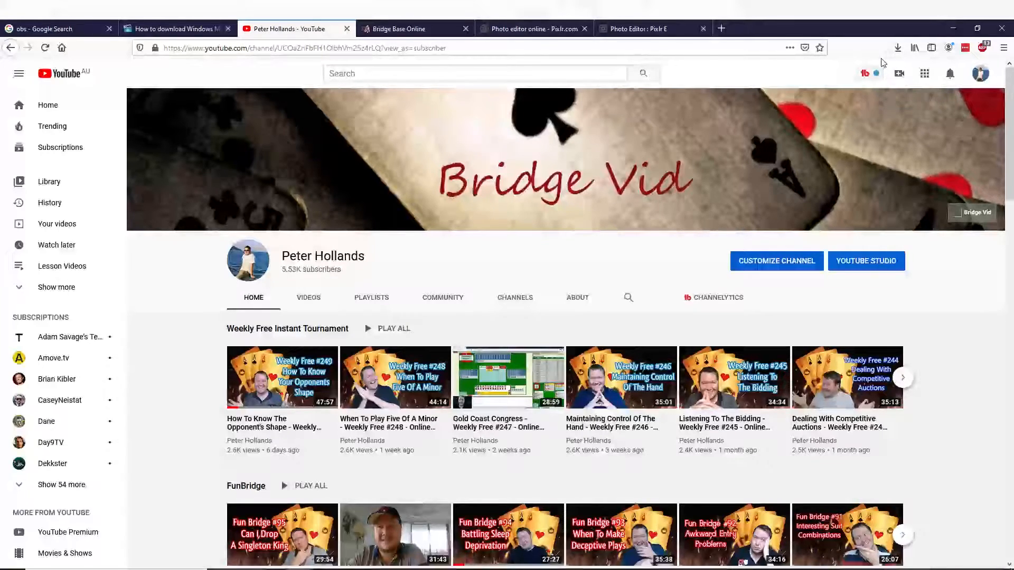
{"action": "left_click", "coordinate": [422, 25]}
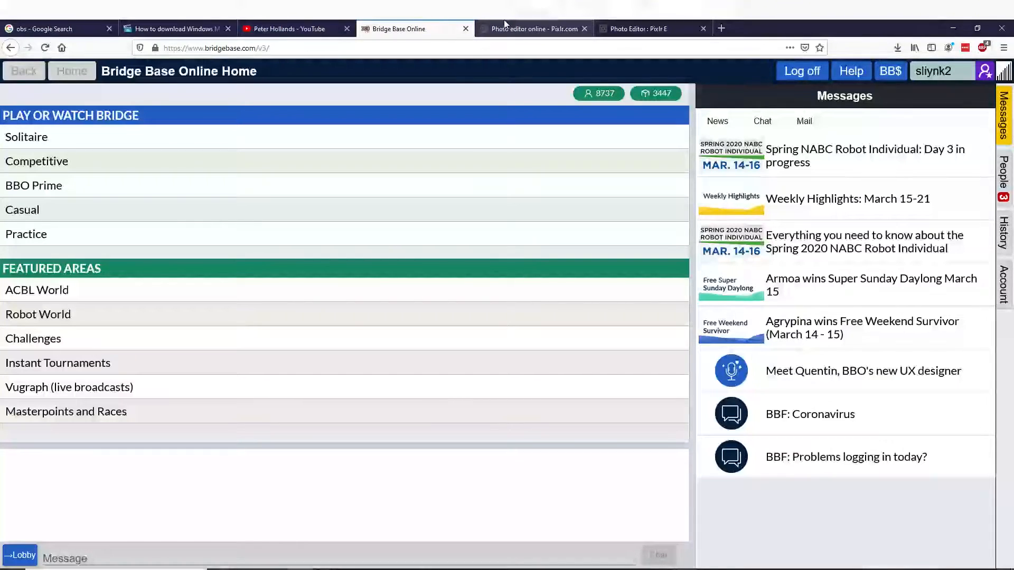
{"action": "left_click", "coordinate": [299, 21]}
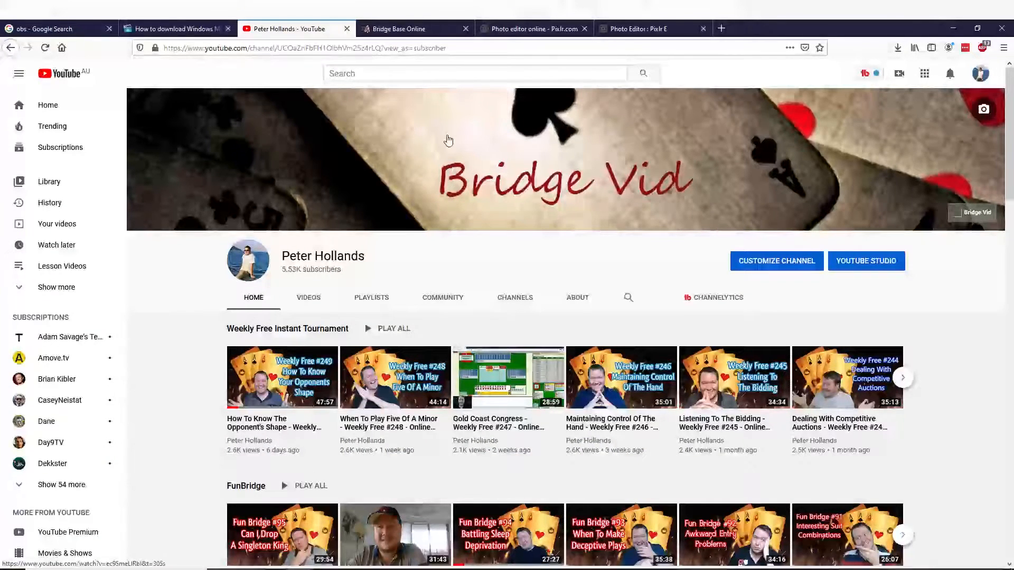
{"action": "left_click", "coordinate": [526, 21]}
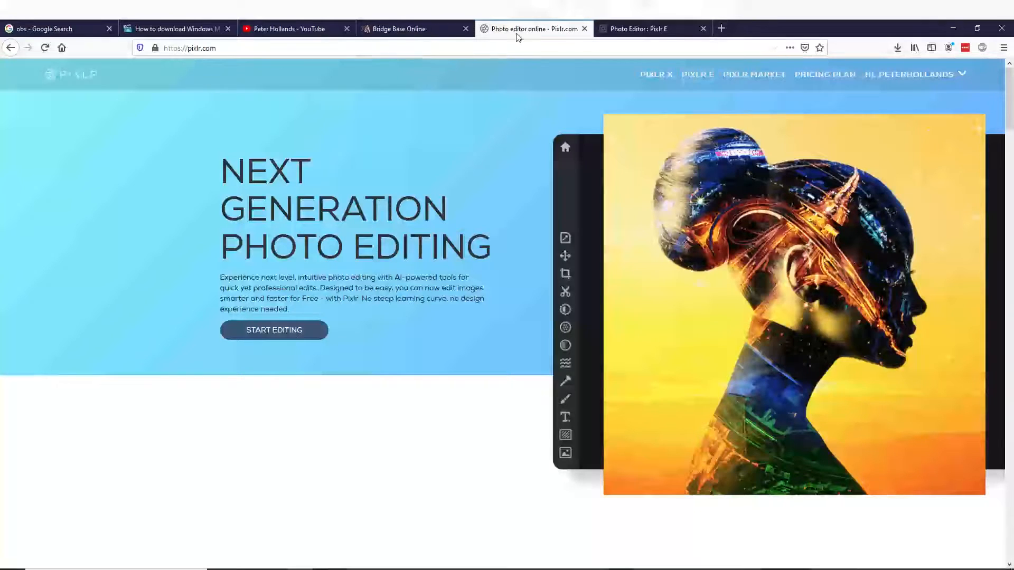
{"action": "left_click", "coordinate": [27, 28]}
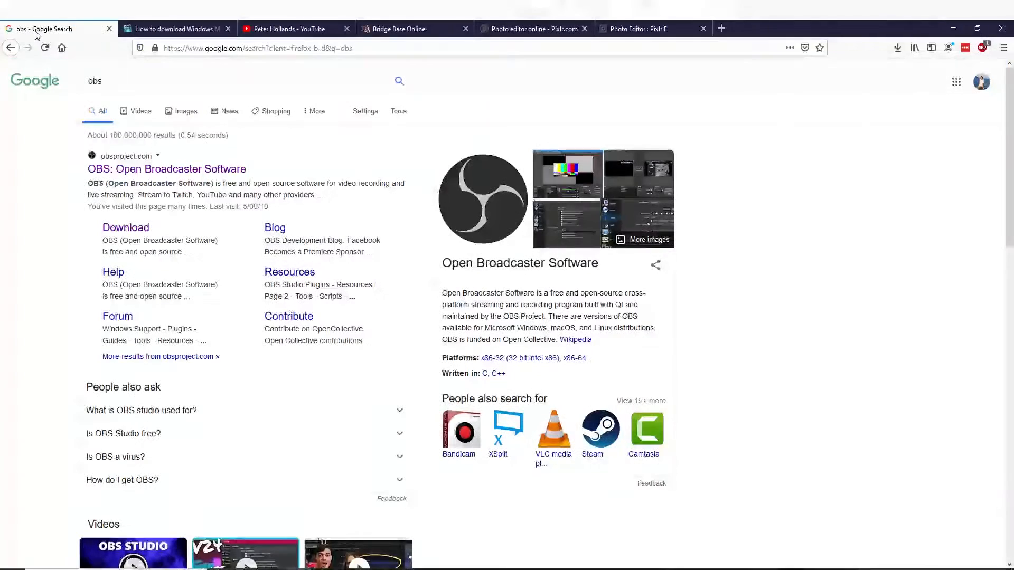
{"action": "left_click", "coordinate": [176, 28]}
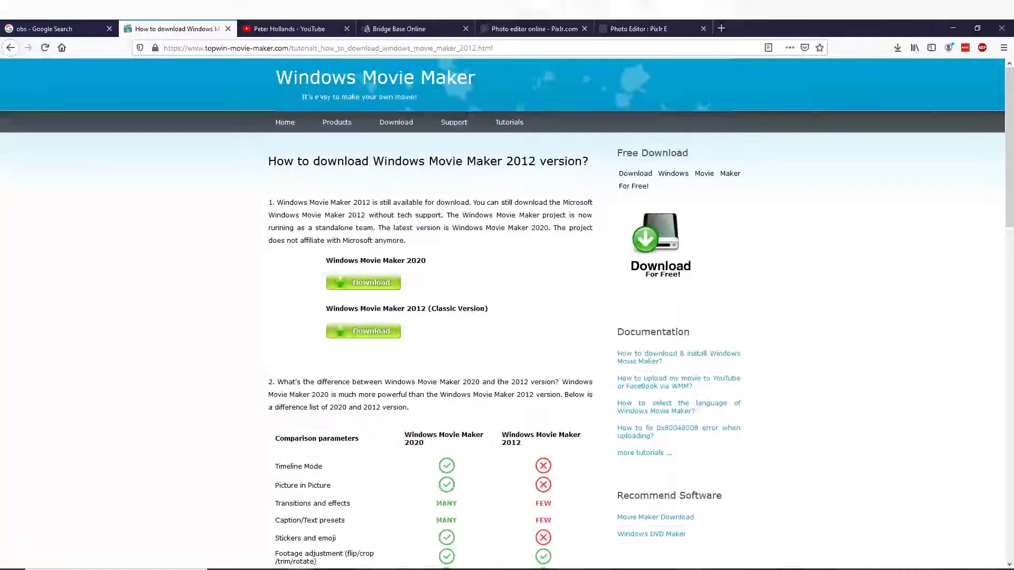
{"action": "left_click", "coordinate": [531, 29]}
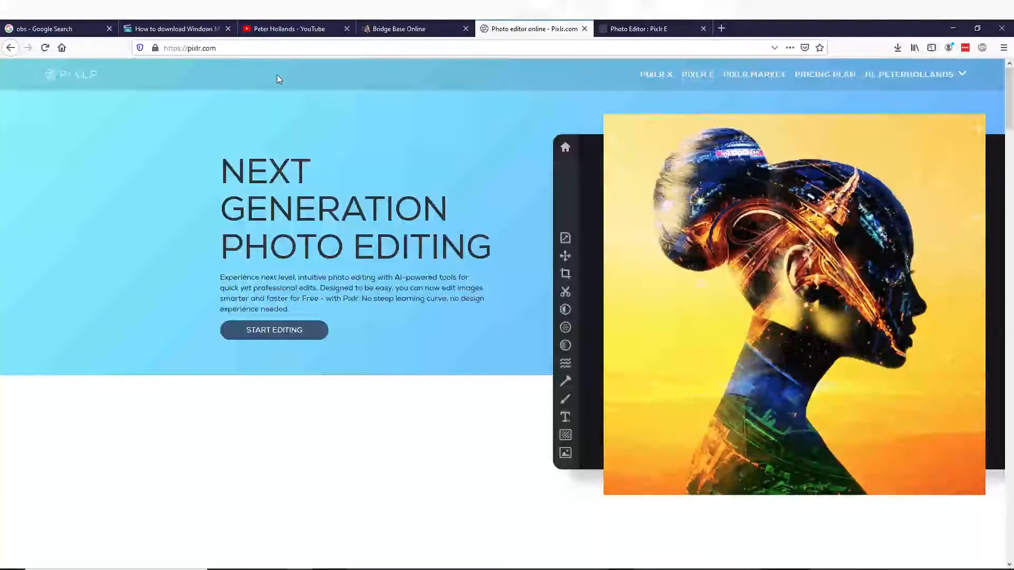
{"action": "left_click", "coordinate": [314, 29]}
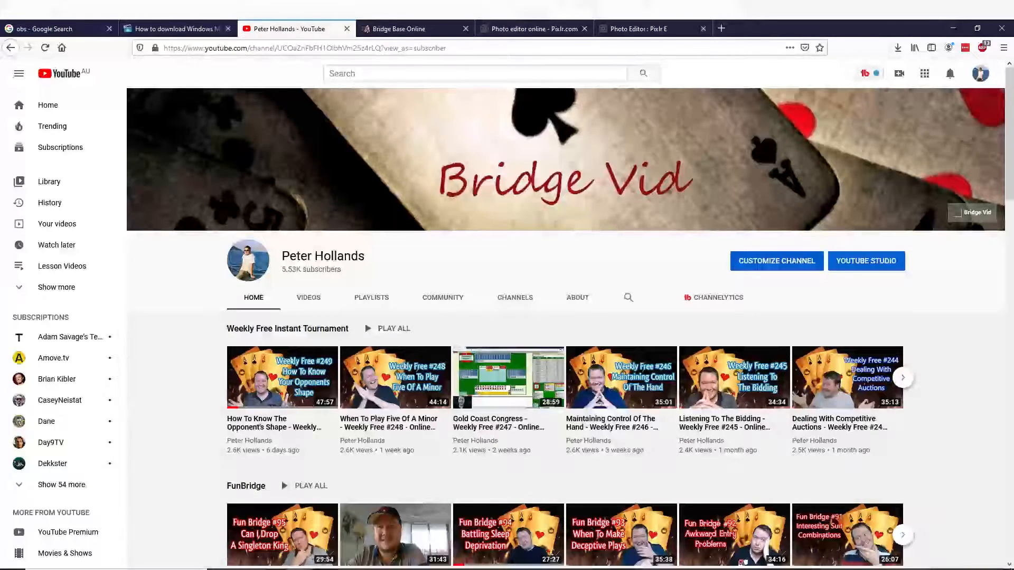
- Switch to OBS and add a new scene named Bridge
{"action": "left_click", "coordinate": [375, 569]}
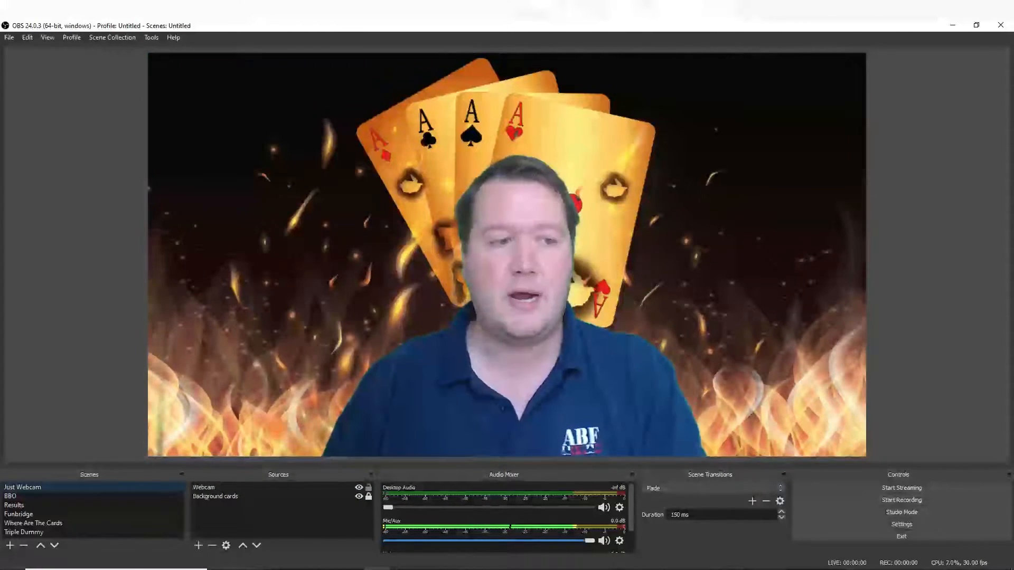
{"action": "left_click", "coordinate": [9, 546]}
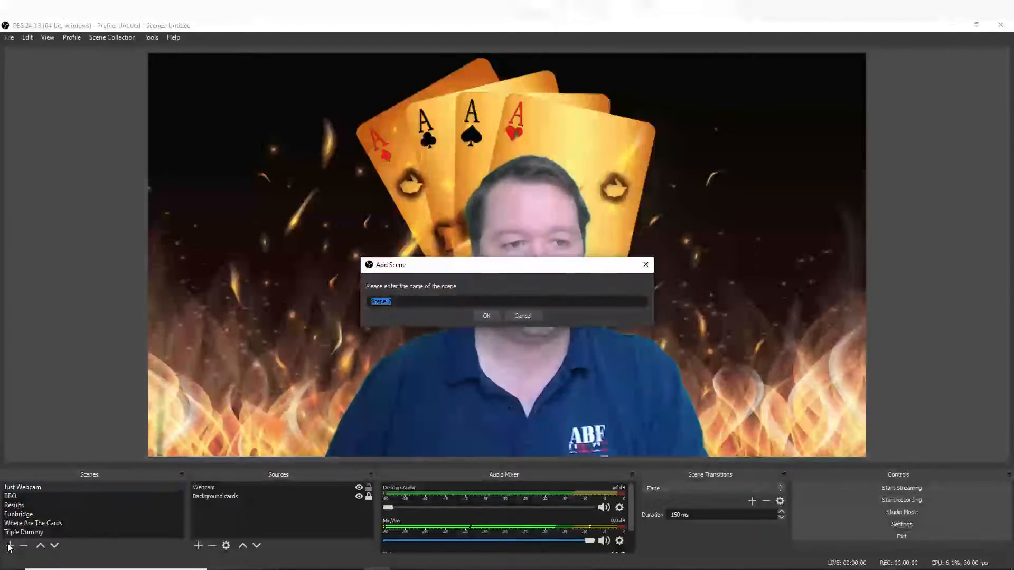
{"action": "type", "text": "Bridge"}
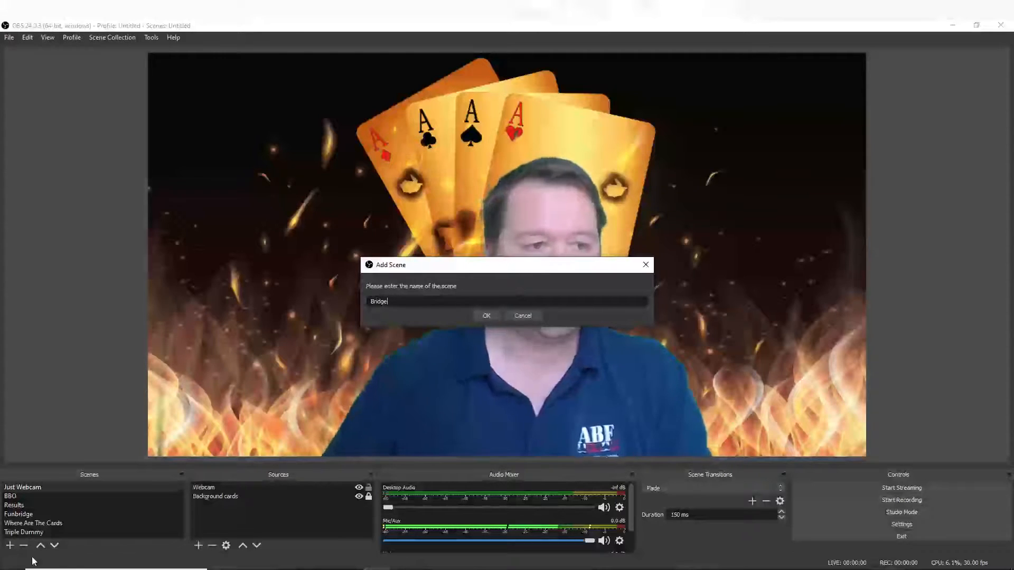
{"action": "left_click", "coordinate": [486, 315]}
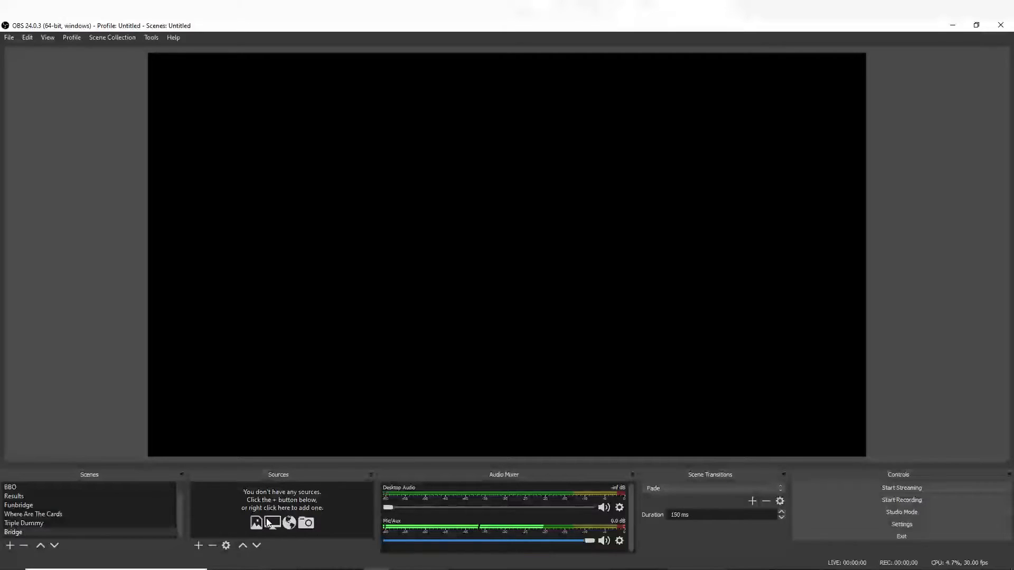
- Add the existing Webcam video capture device as a source in the Bridge scene
{"action": "left_click", "coordinate": [198, 546]}
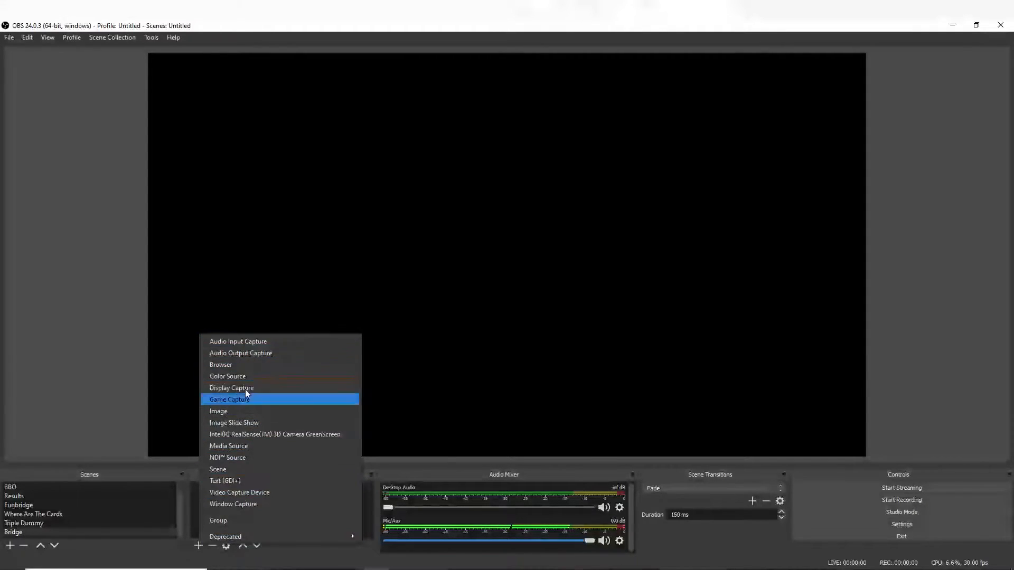
{"action": "left_click", "coordinate": [263, 495]}
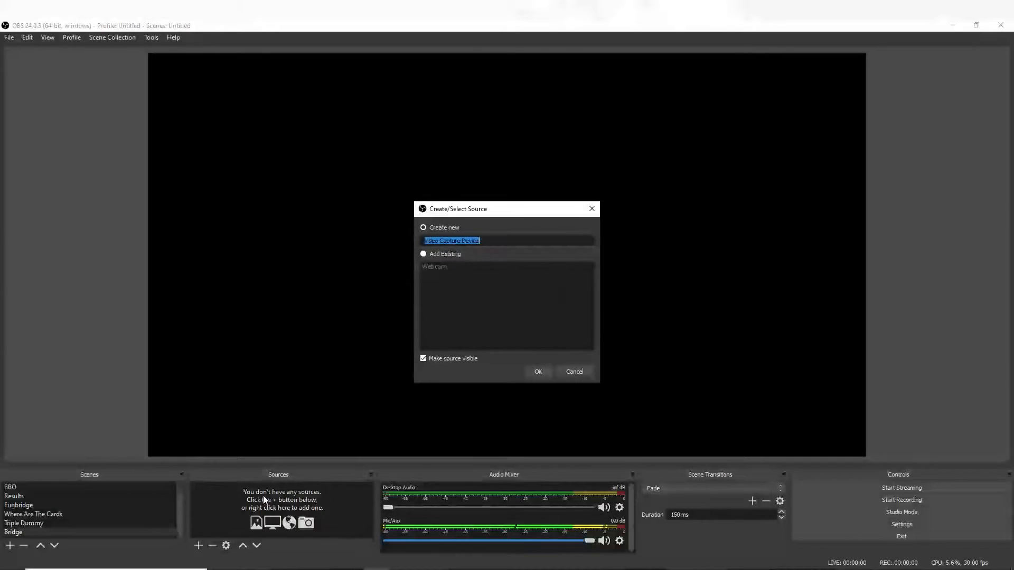
{"action": "left_click", "coordinate": [423, 254]}
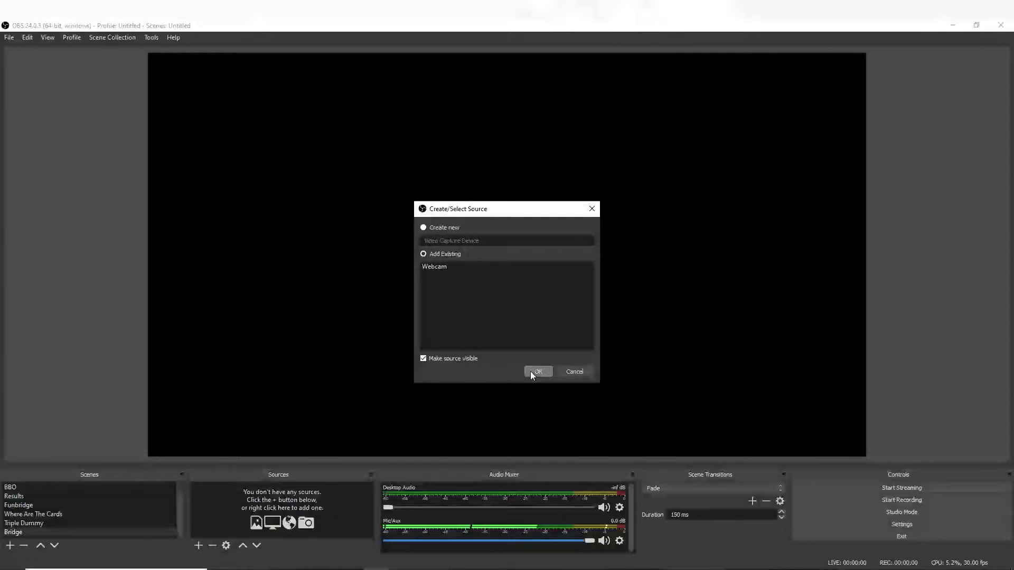
{"action": "left_click", "coordinate": [436, 267]}
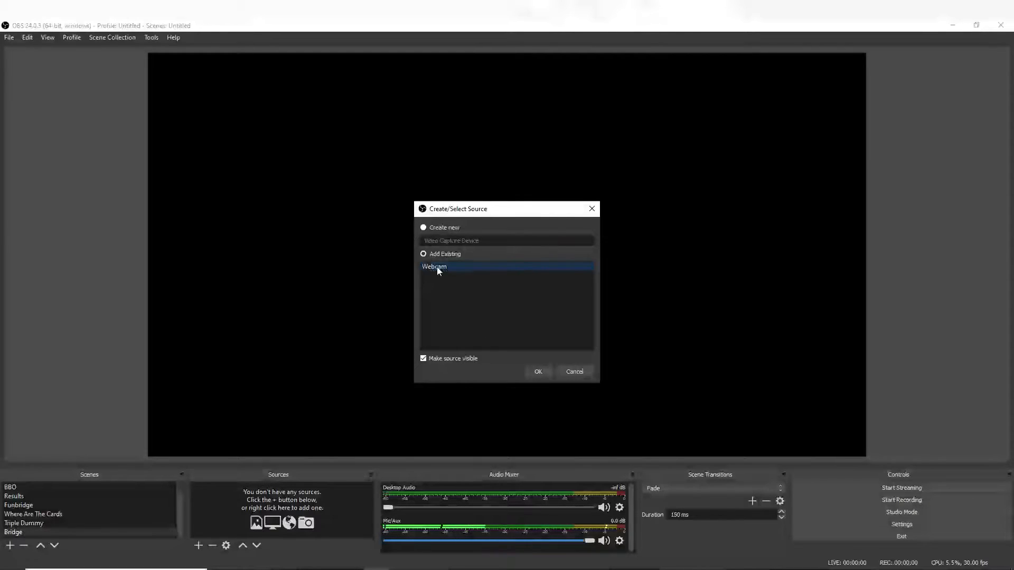
{"action": "left_click", "coordinate": [538, 372]}
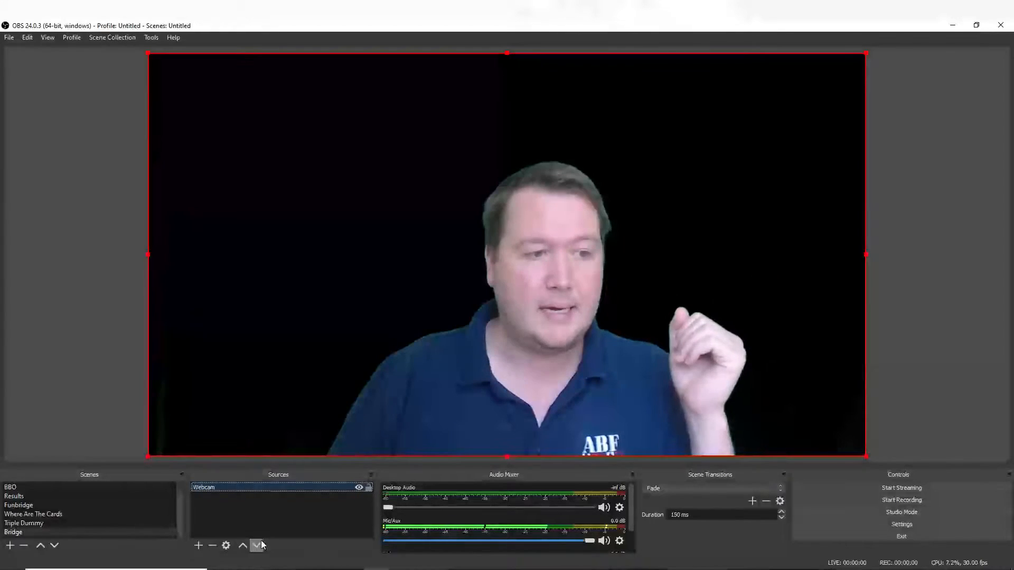
- Create a new window capture source named BBO 2 in the Bridge scene
{"action": "left_click", "coordinate": [199, 545]}
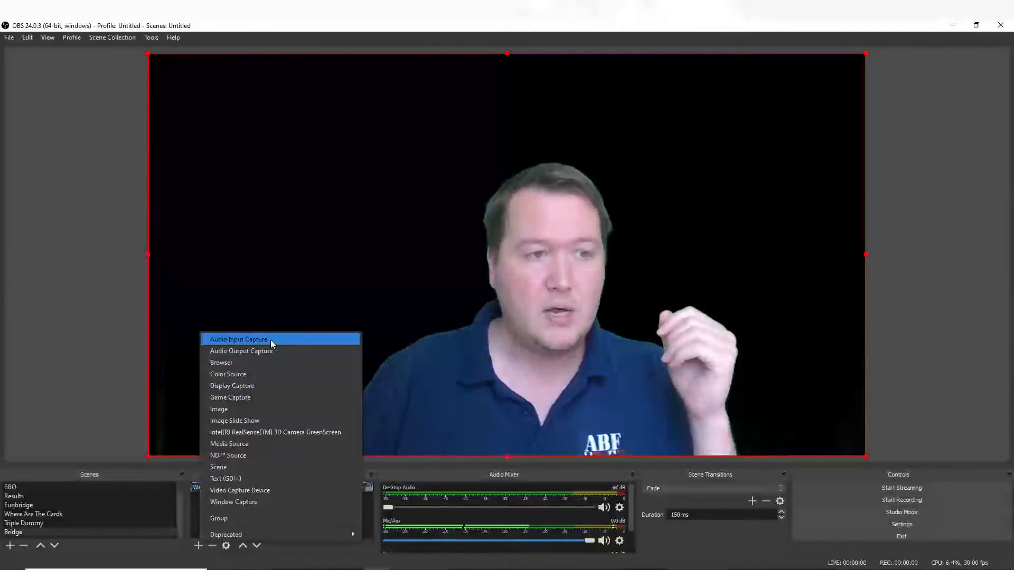
{"action": "left_click", "coordinate": [245, 501]}
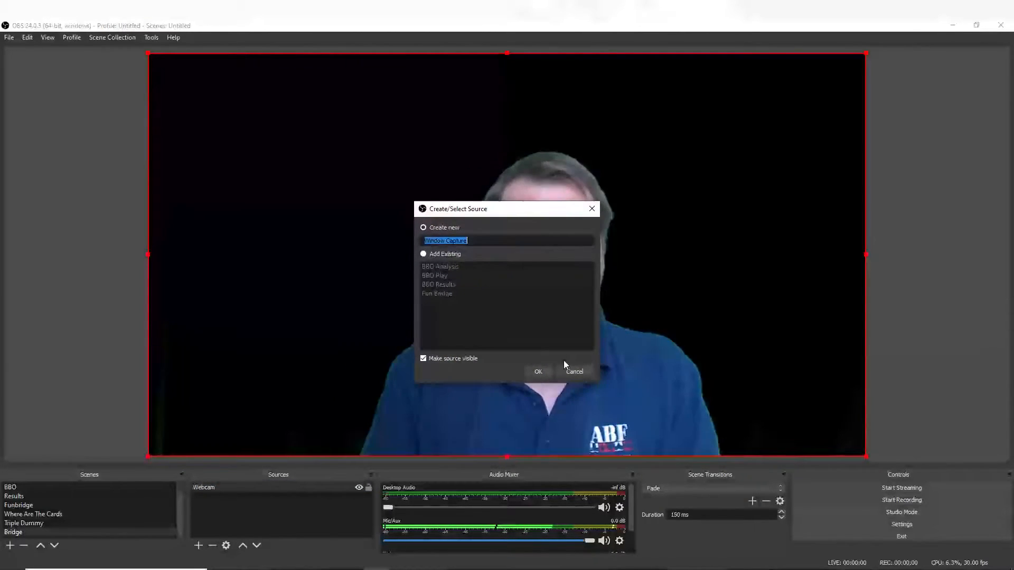
{"action": "type", "text": "BBO"}
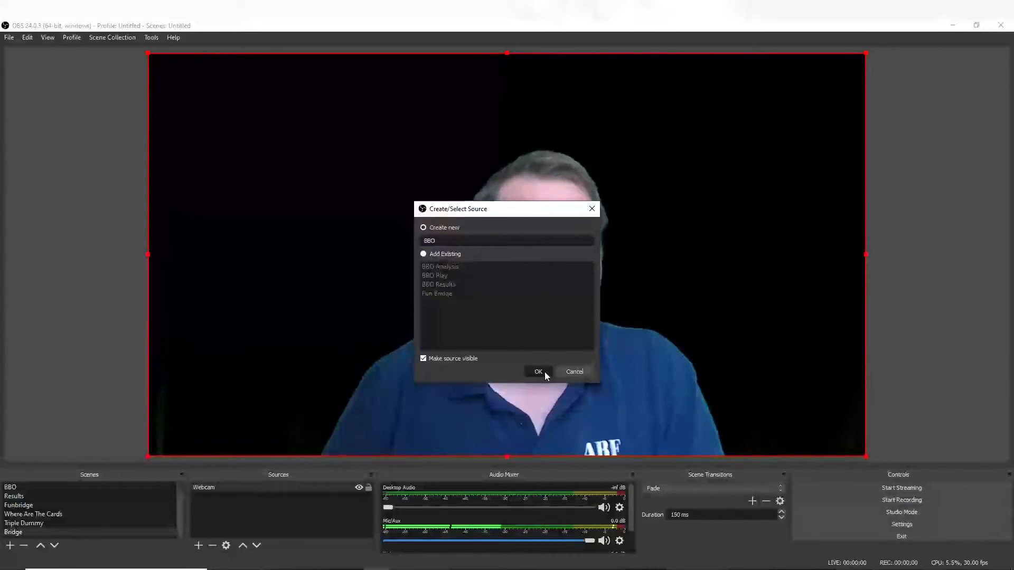
{"action": "left_click", "coordinate": [544, 372]}
{"action": "left_click", "coordinate": [545, 311]}
{"action": "type", "text": "2"}
{"action": "left_click", "coordinate": [544, 371]}
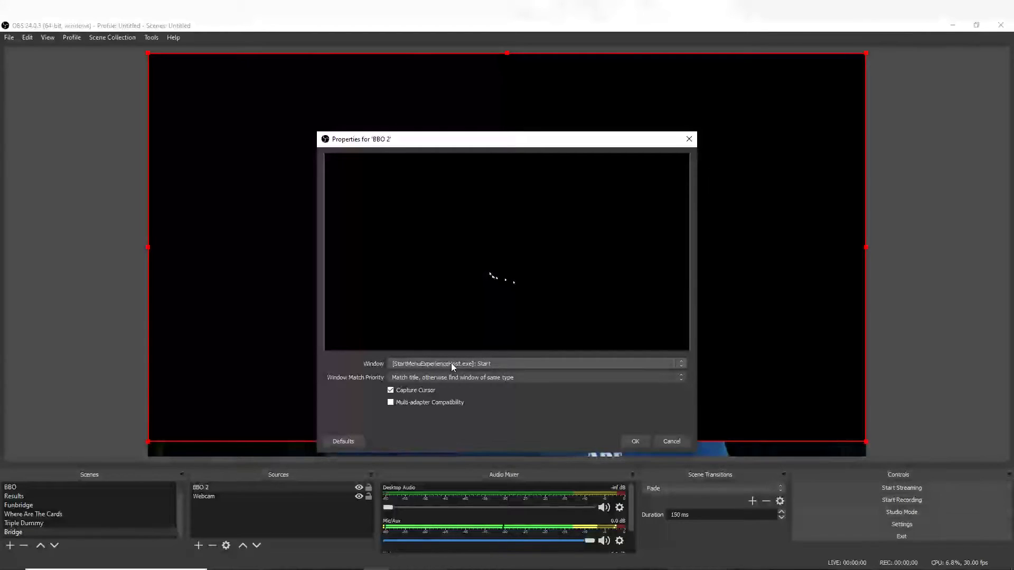
- Set BBO 2 to capture the Mozilla Firefox window showing the YouTube channel
{"action": "left_click", "coordinate": [676, 362]}
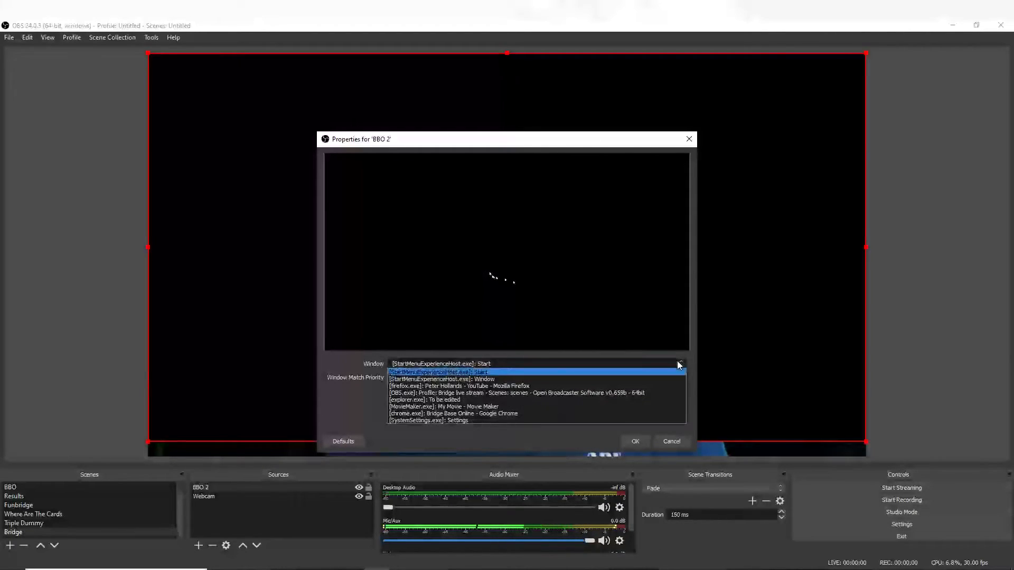
{"action": "left_click", "coordinate": [464, 386]}
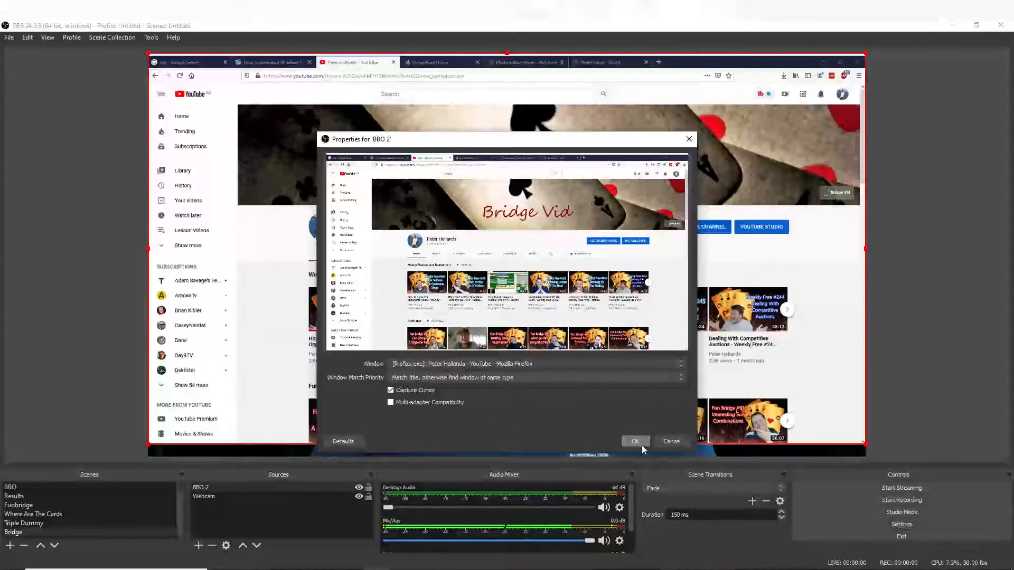
{"action": "left_click", "coordinate": [640, 442]}
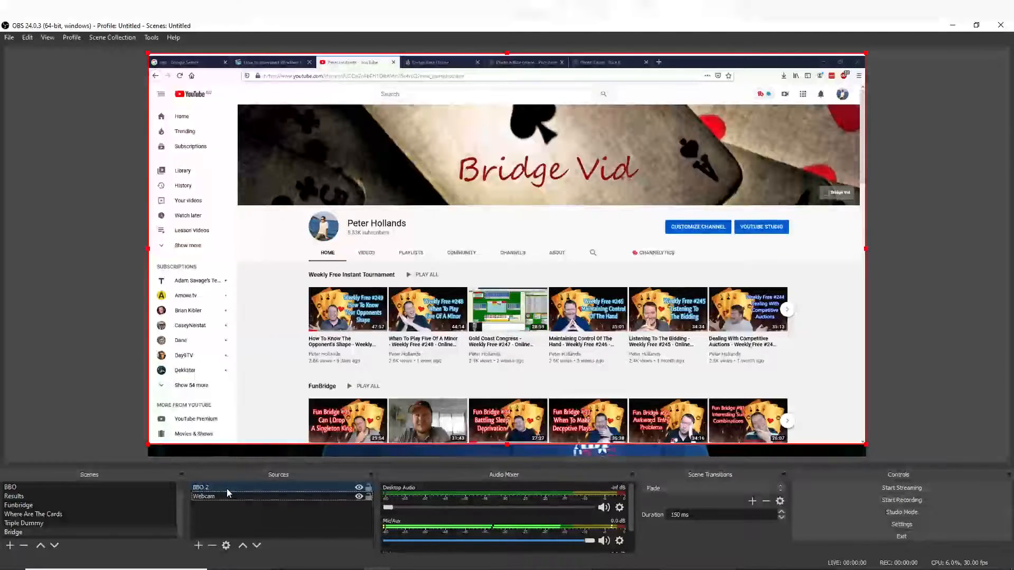
- Move the Webcam source above BBO 2 and shrink it into the lower-left corner of the canvas
{"action": "left_click_drag", "start_coordinate": [229, 495], "coordinate": [208, 488]}
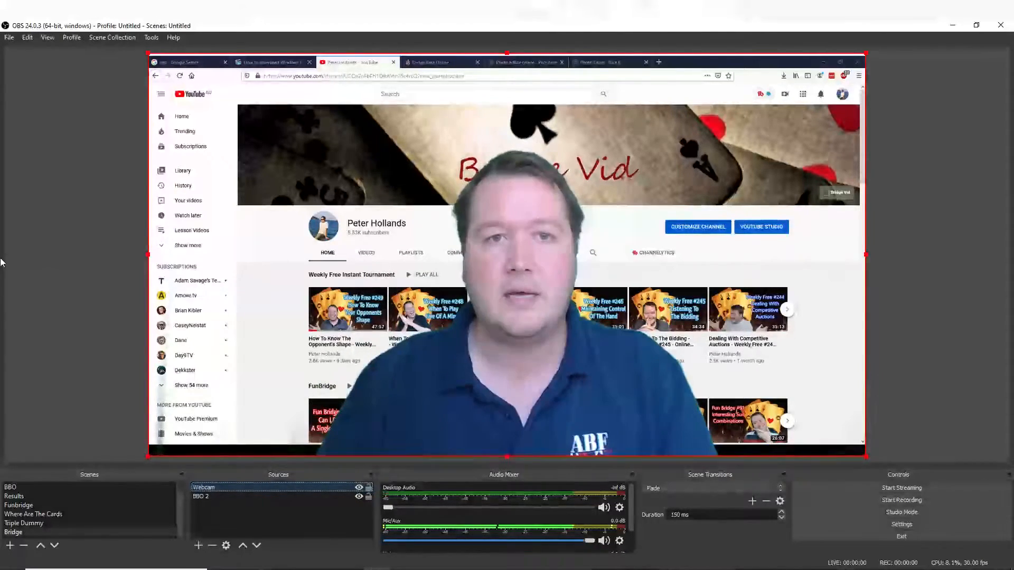
{"action": "left_click_drag", "start_coordinate": [863, 53], "coordinate": [302, 319]}
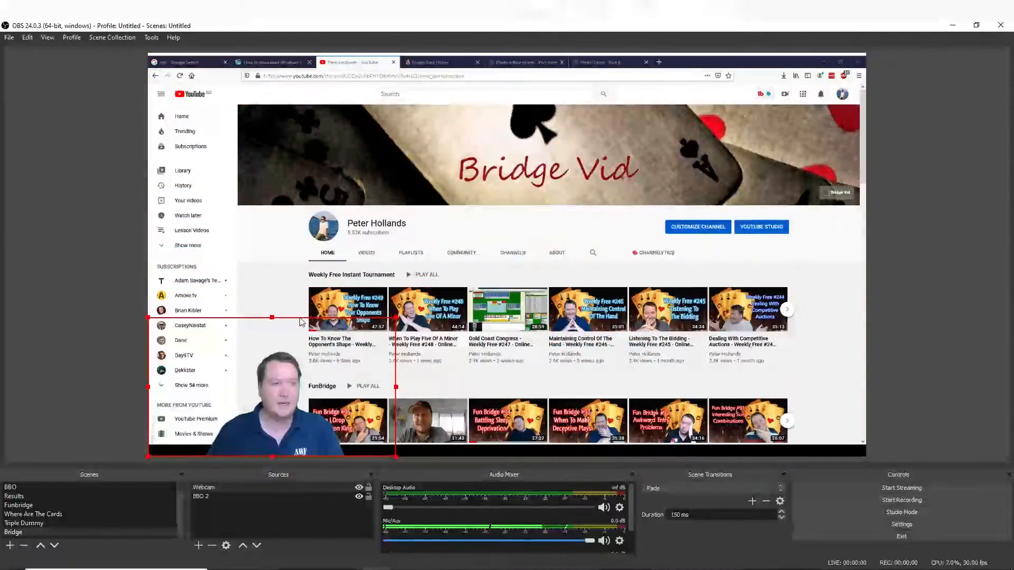
- Enlarge the BBO 2 window capture proportionally so it fills the full height of the canvas
{"action": "left_click", "coordinate": [658, 227]}
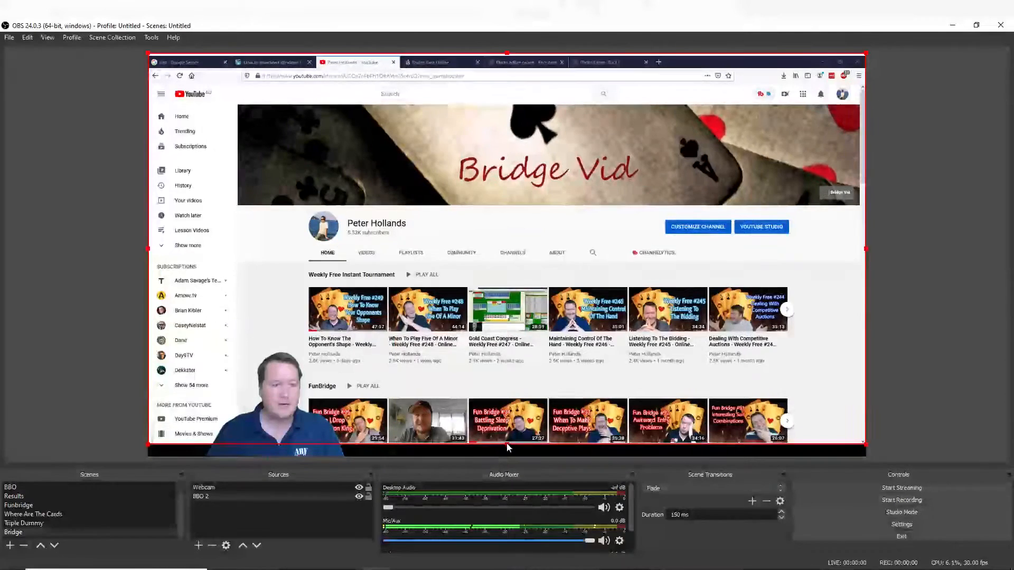
{"action": "left_click_drag", "start_coordinate": [502, 443], "coordinate": [506, 456]}
{"action": "mouse_move", "coordinate": [736, 255]}
{"action": "left_mouse_down"}
{"action": "mouse_move", "coordinate": [719, 268]}
{"action": "mouse_move", "coordinate": [740, 272]}
{"action": "left_mouse_up"}
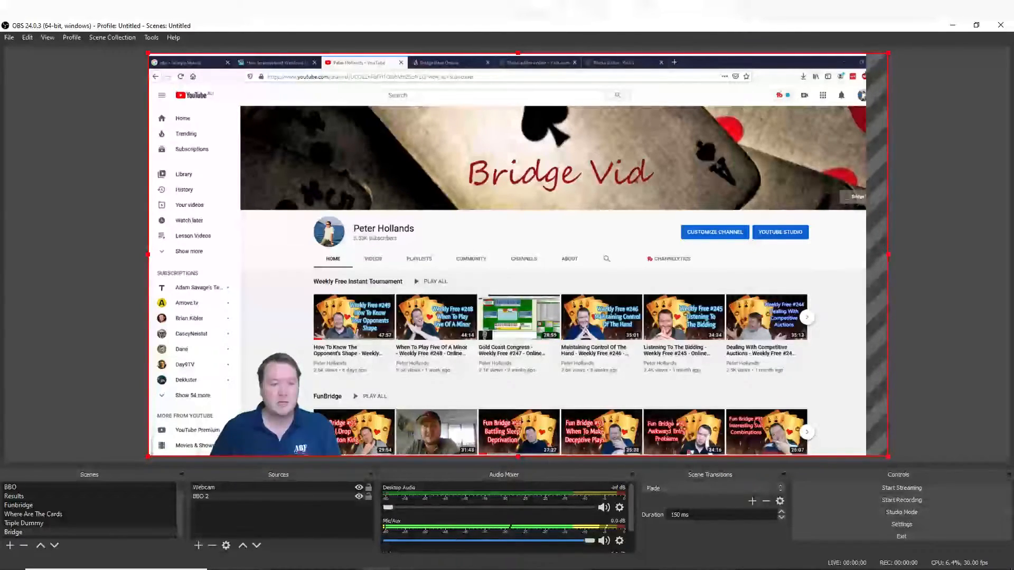
- Switch to Bridge Base Online in Firefox, view the Start Table form for a teaching table under Practice, and return to the practice list
{"action": "left_click", "coordinate": [381, 569]}
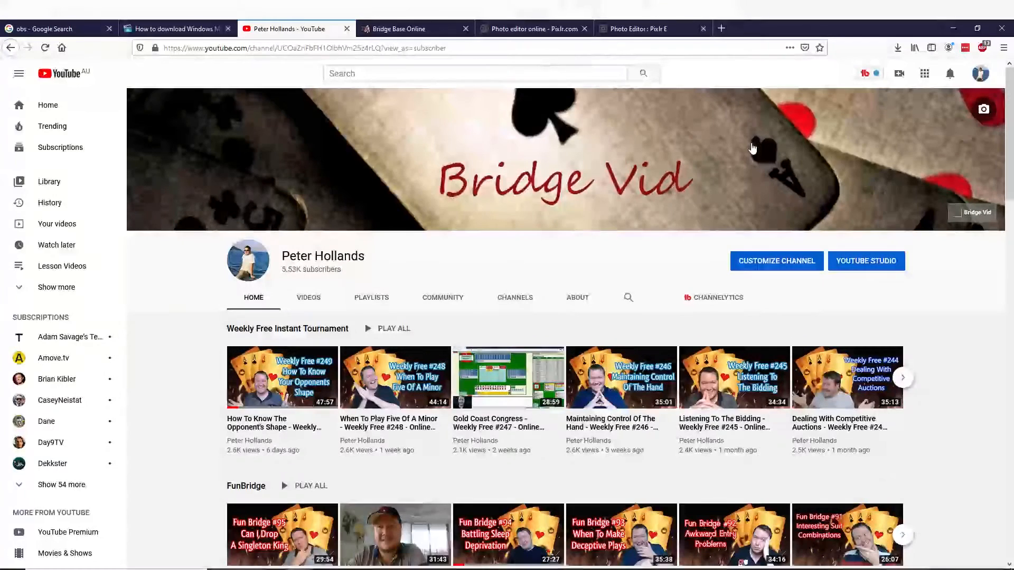
{"action": "left_click", "coordinate": [417, 25]}
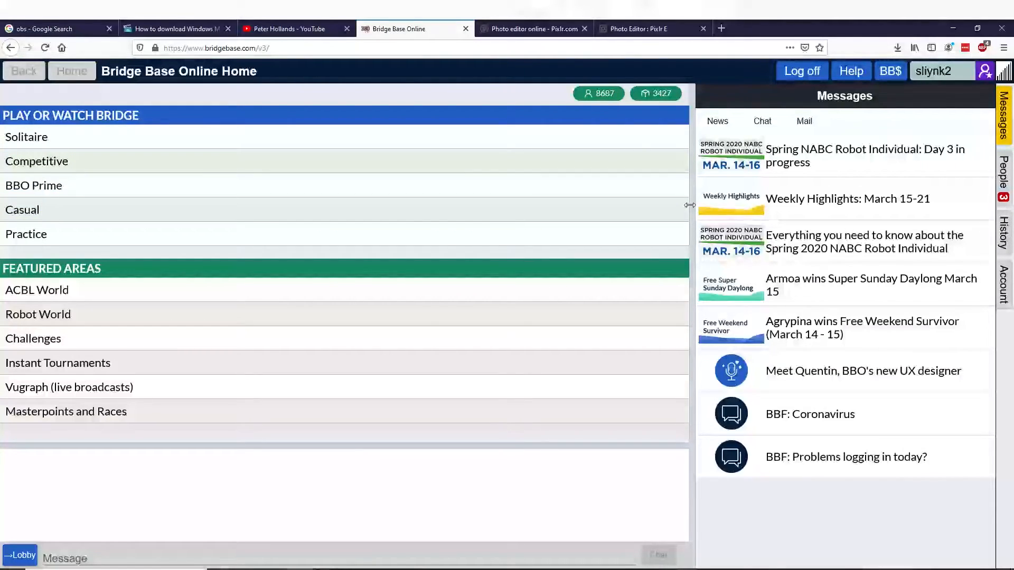
{"action": "left_click", "coordinate": [150, 236]}
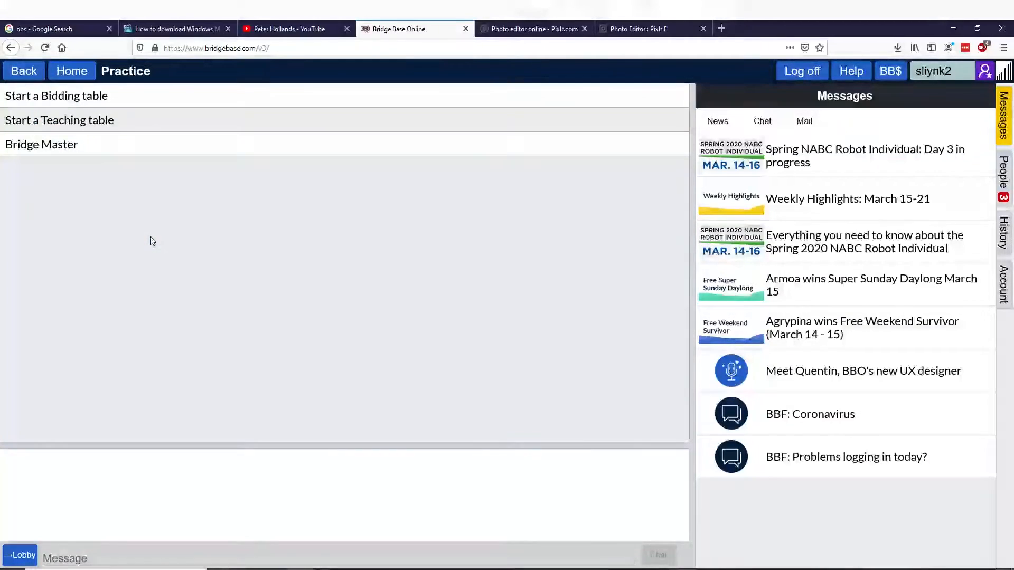
{"action": "left_click", "coordinate": [86, 122]}
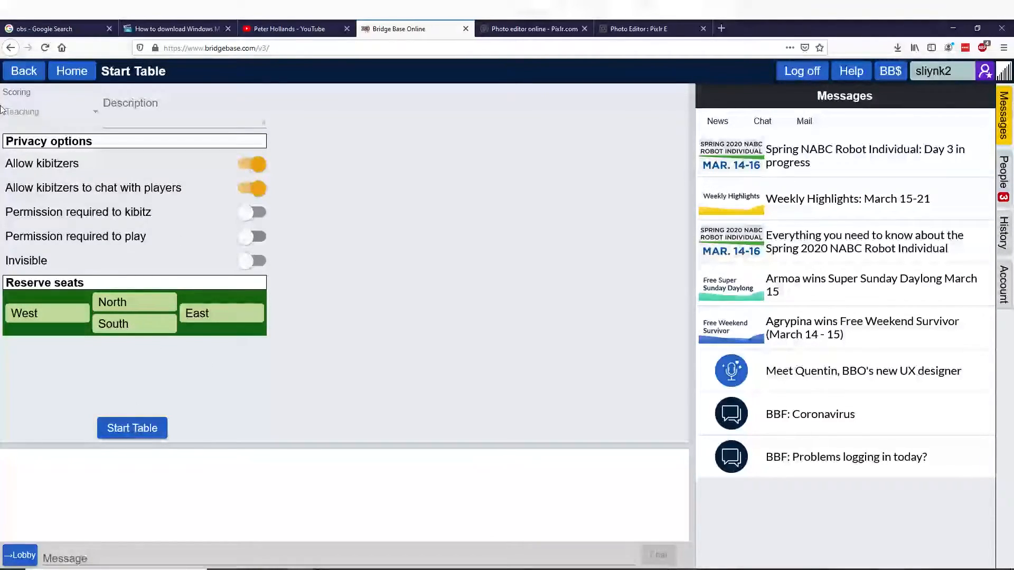
{"action": "left_click", "coordinate": [14, 73]}
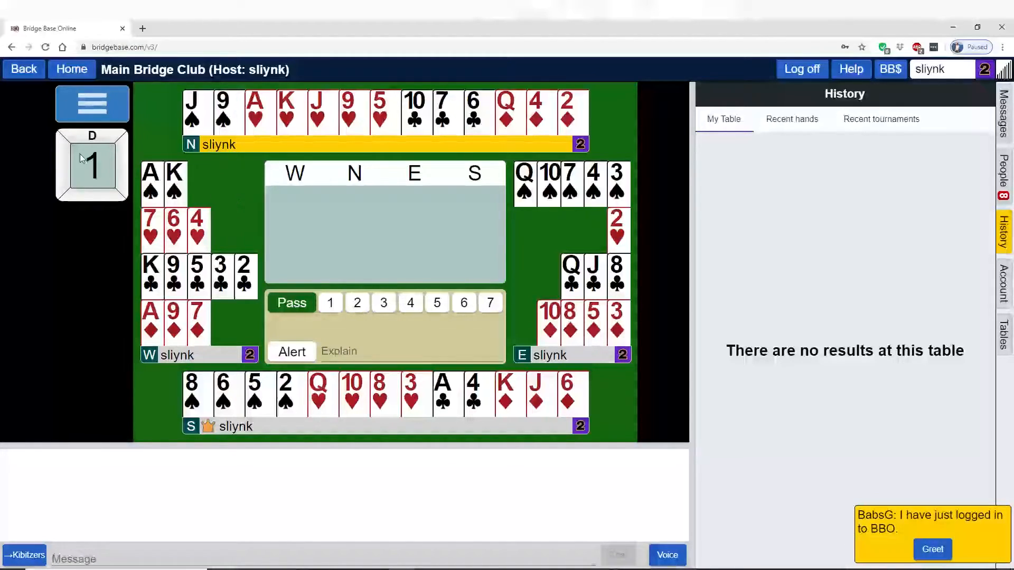
- Set the host table's teaching options so that kibitzers see only the South hand
{"action": "left_click", "coordinate": [109, 100]}
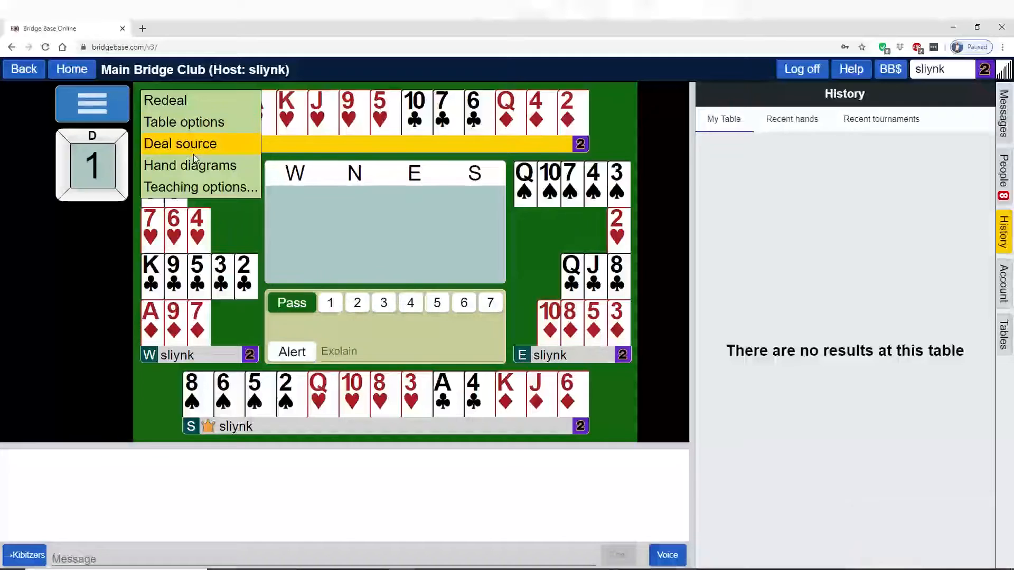
{"action": "left_click", "coordinate": [196, 188]}
{"action": "left_click", "coordinate": [33, 182]}
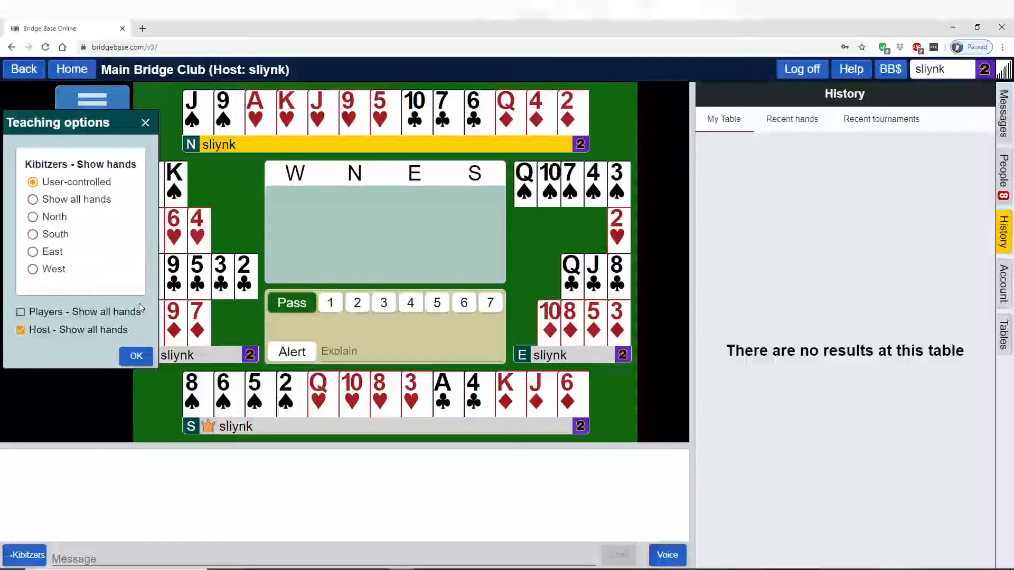
{"action": "left_click", "coordinate": [33, 235]}
{"action": "left_click", "coordinate": [139, 357]}
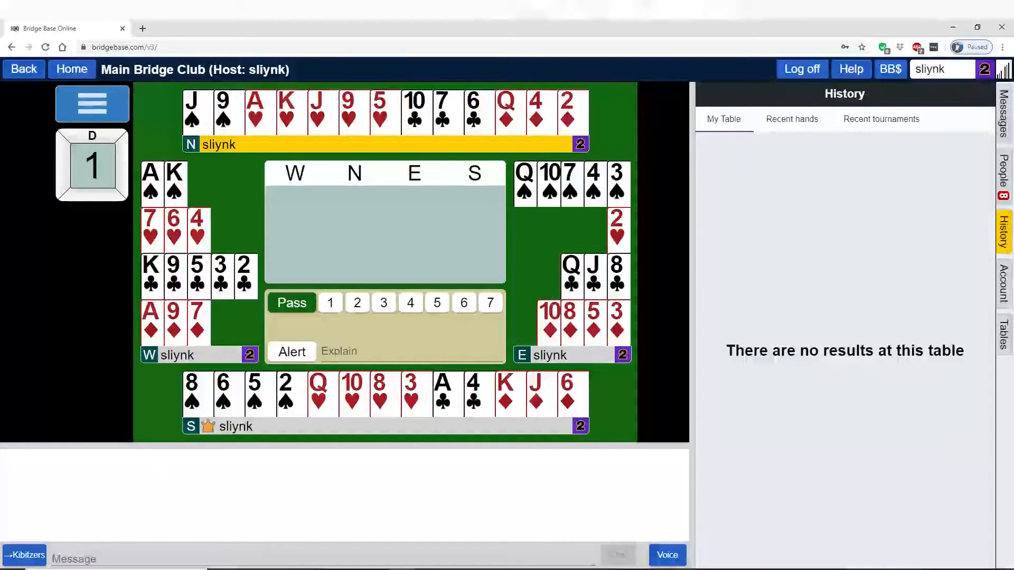
- Switch to the second account in Firefox, search the people list for the host's username and join the host's table
{"action": "left_click", "coordinate": [296, 526]}
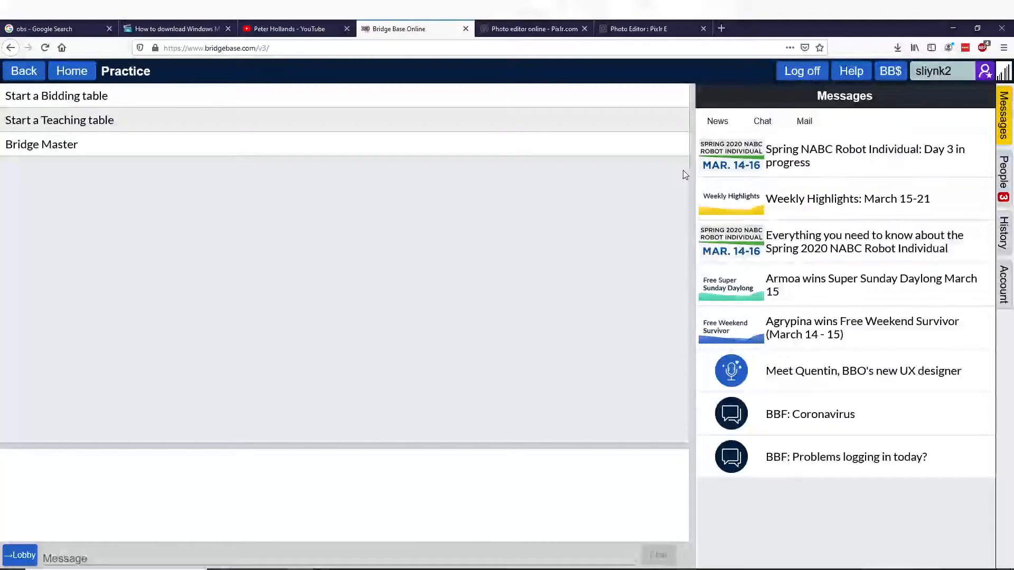
{"action": "left_click", "coordinate": [1003, 190]}
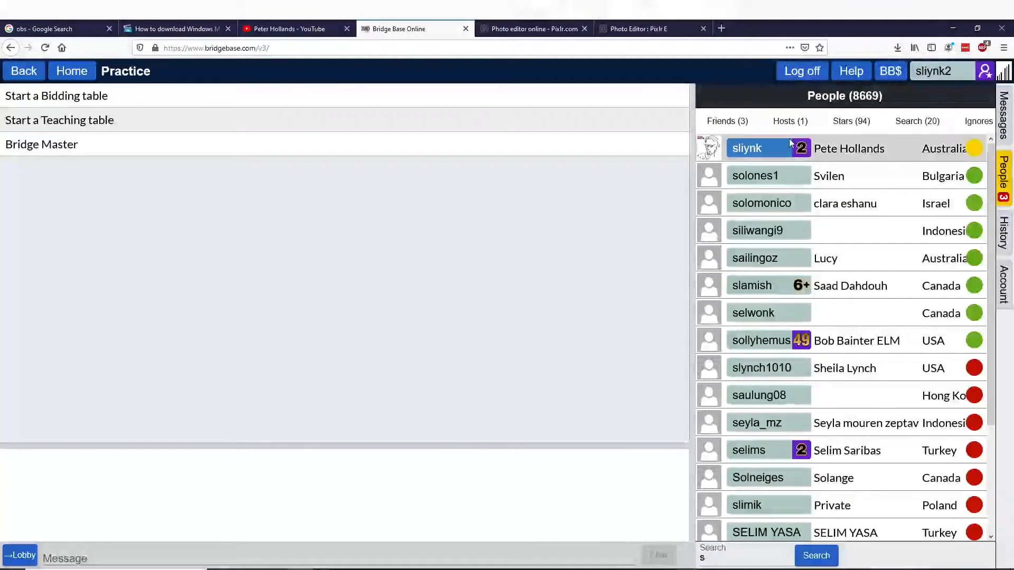
{"action": "left_click", "coordinate": [721, 558]}
{"action": "type", "text": "sliynk"}
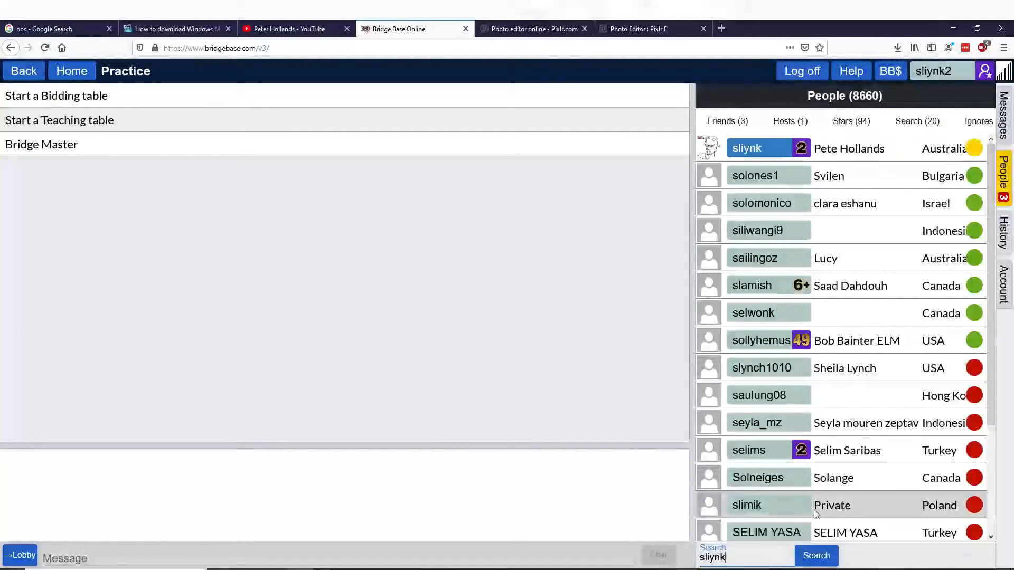
{"action": "left_click", "coordinate": [816, 556]}
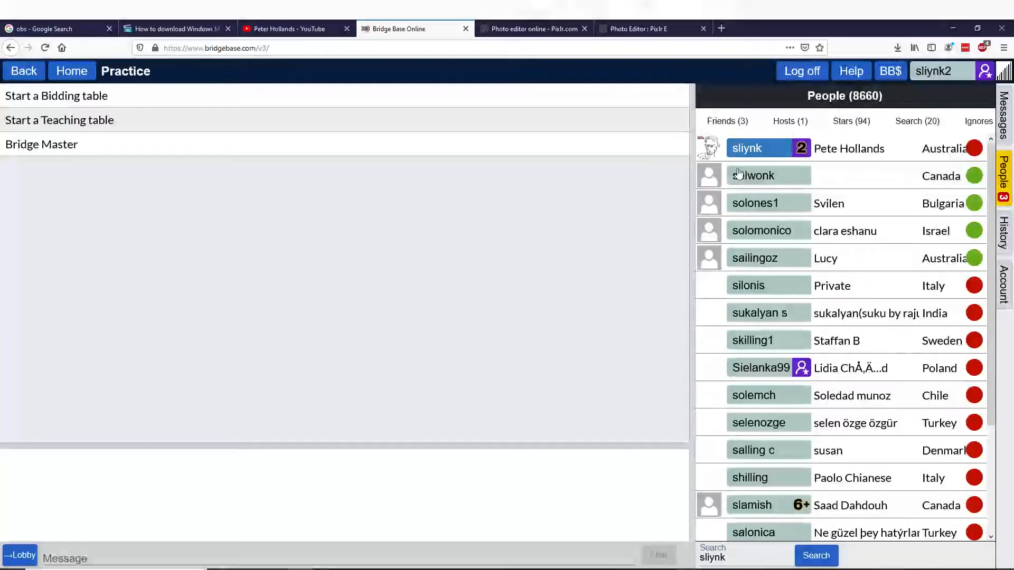
{"action": "left_click", "coordinate": [749, 155]}
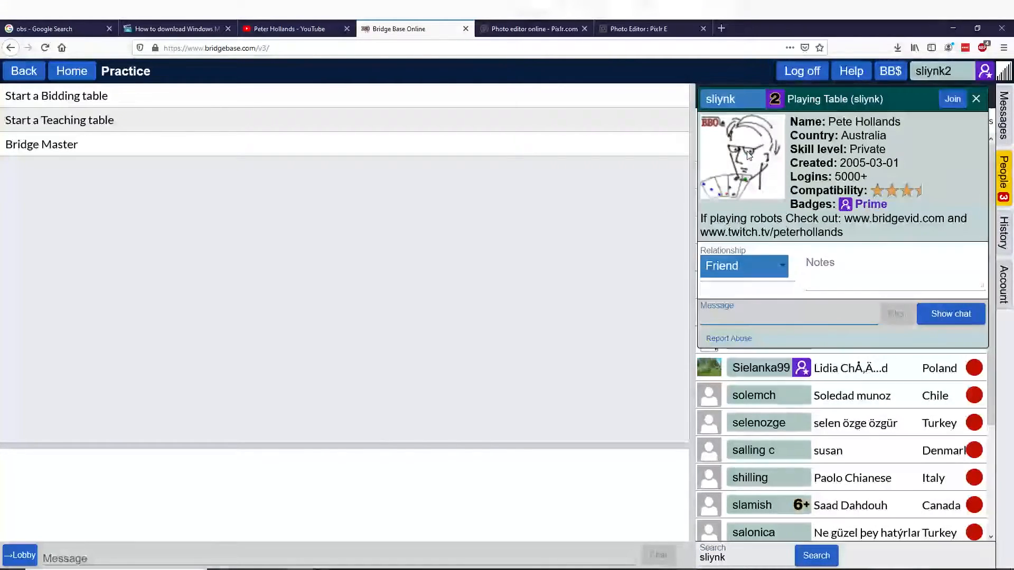
{"action": "left_click", "coordinate": [955, 99]}
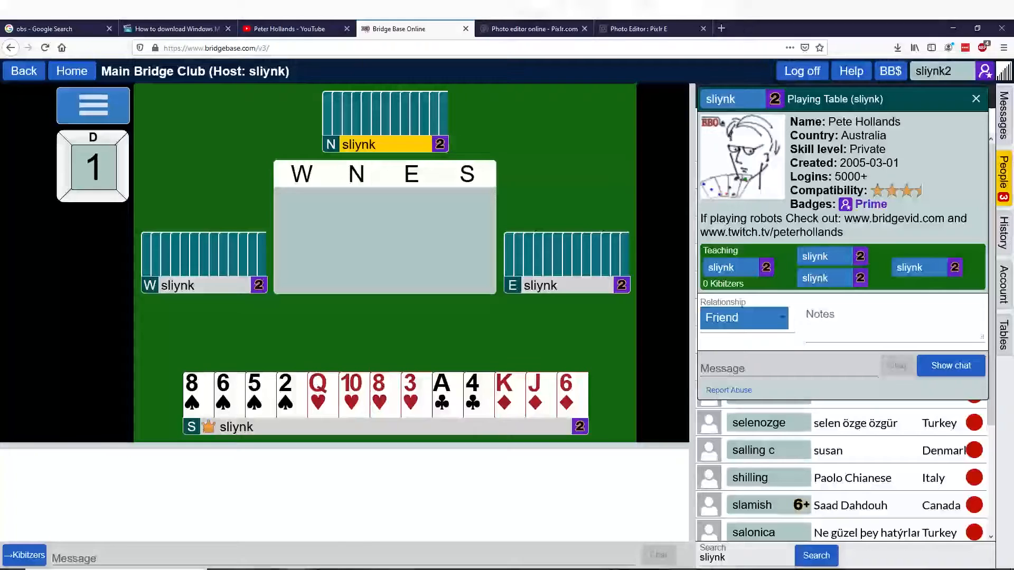
- Compare the host's table view in Chrome with the kibitzer's view in Firefox
{"action": "left_click", "coordinate": [402, 569]}
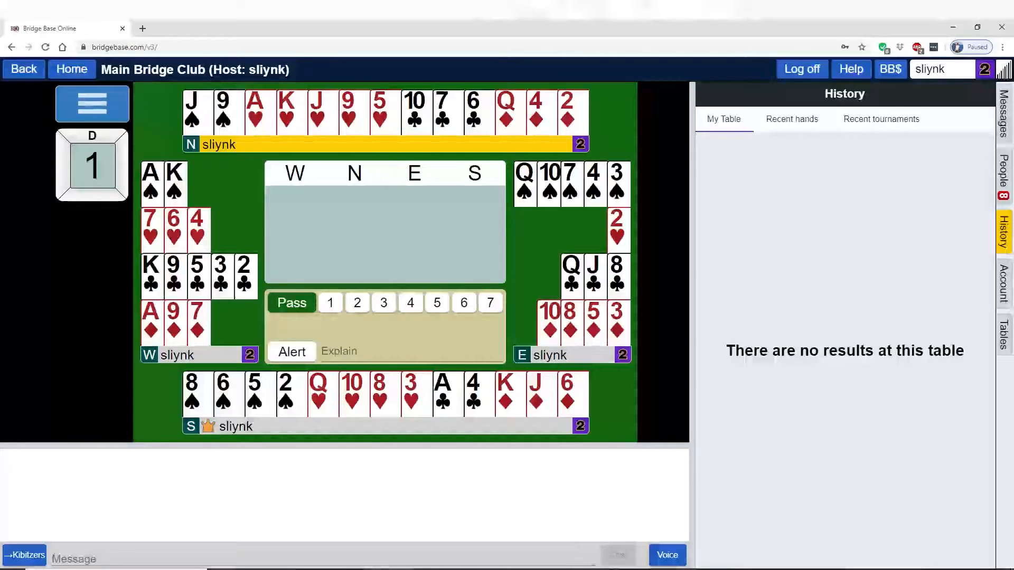
{"action": "mouse_move", "coordinate": [375, 568]}
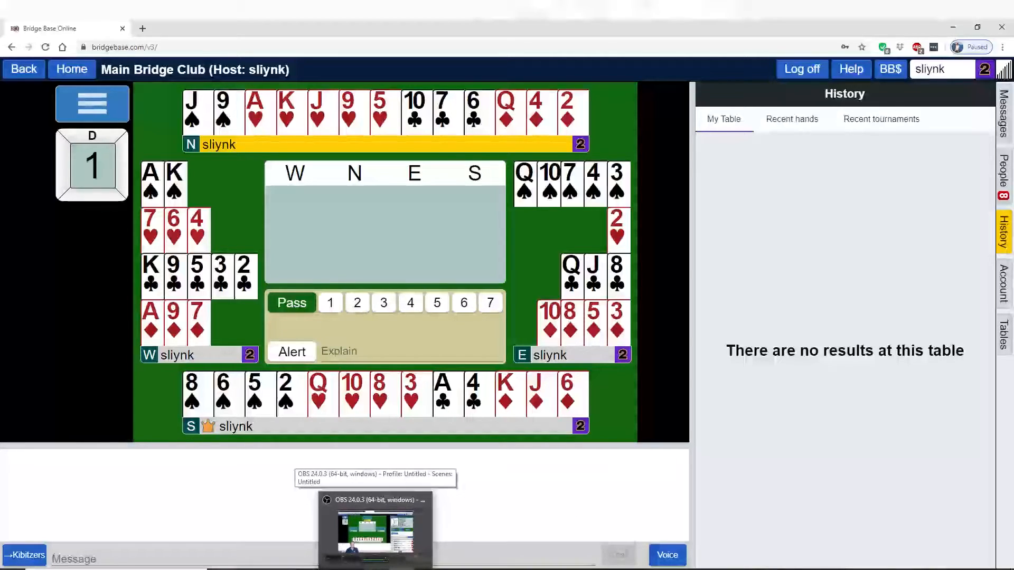
{"action": "mouse_move", "coordinate": [299, 569]}
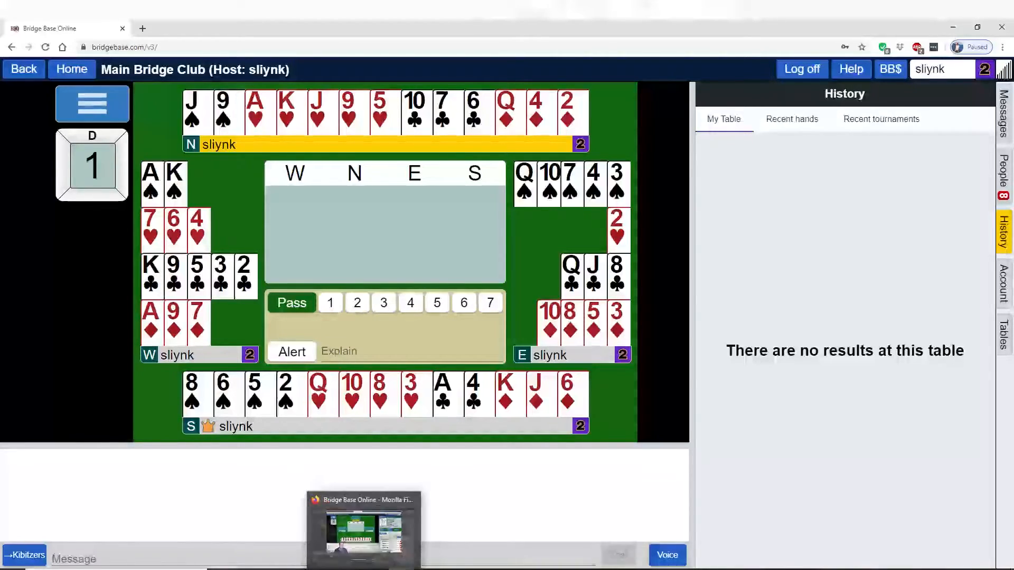
{"action": "left_click", "coordinate": [298, 536]}
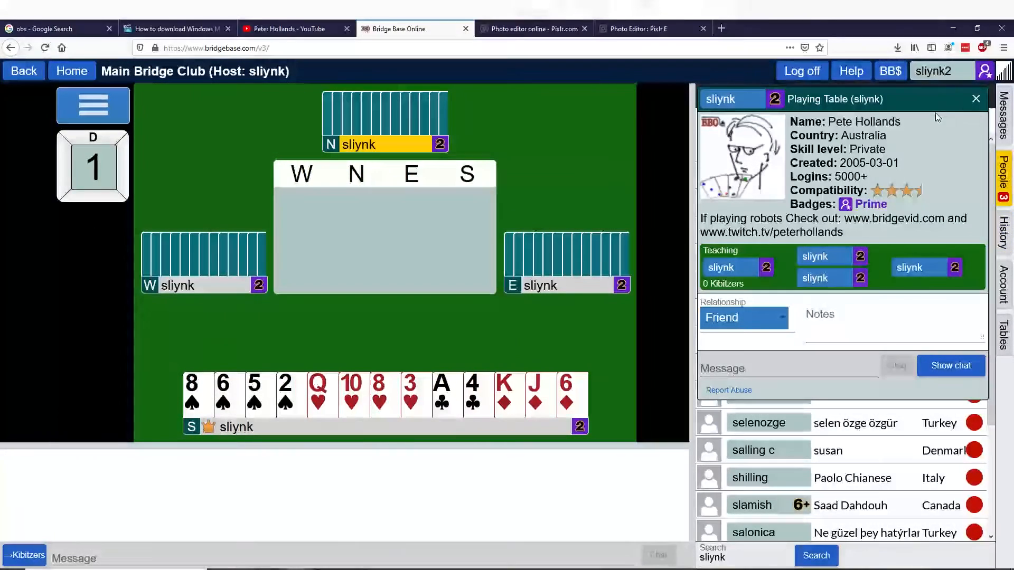
- Close the host's profile card and turn off sound effects in the account's general settings
{"action": "left_click", "coordinate": [975, 99]}
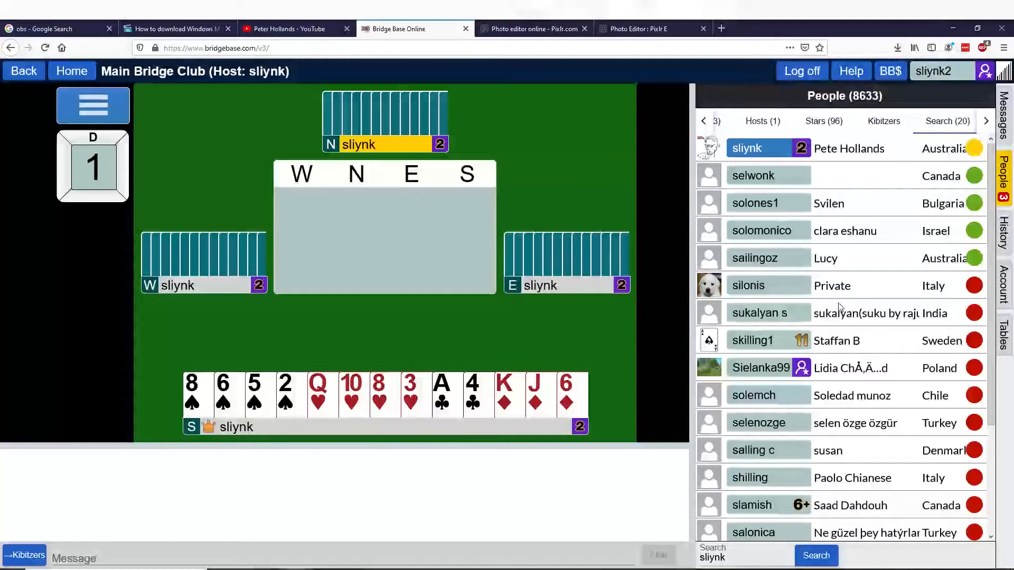
{"action": "left_click", "coordinate": [1004, 285]}
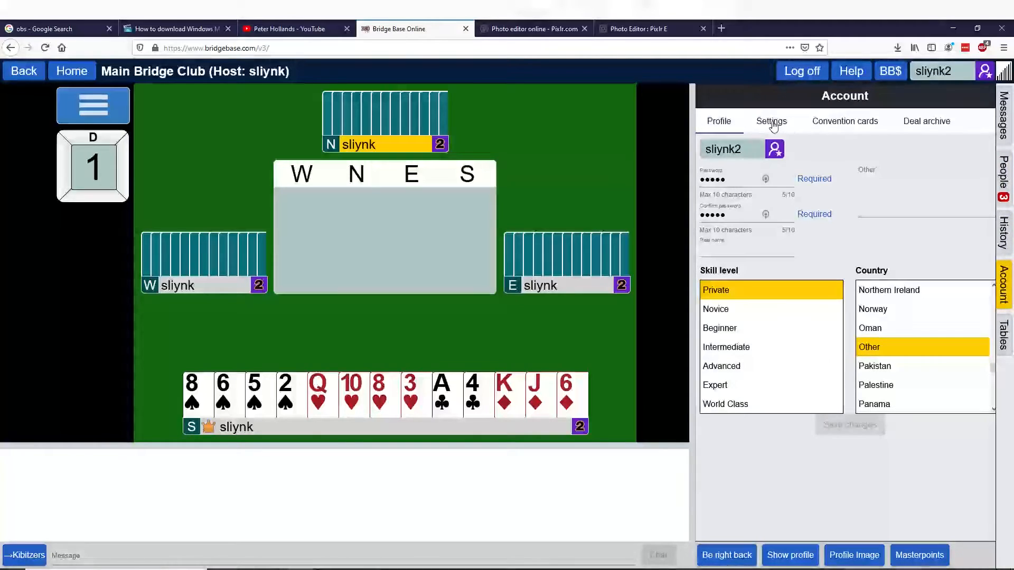
{"action": "left_click", "coordinate": [770, 123]}
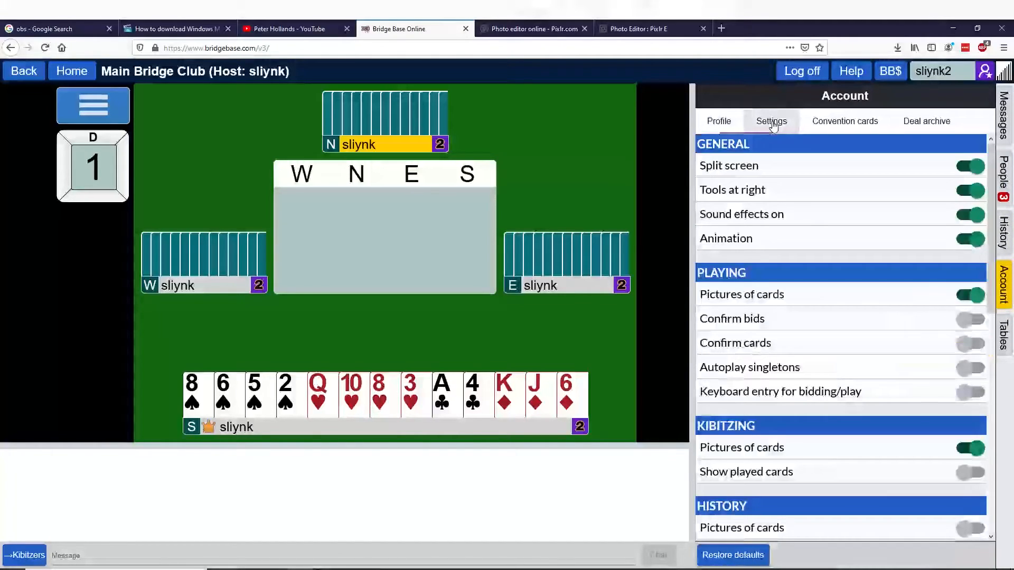
{"action": "left_click", "coordinate": [970, 216]}
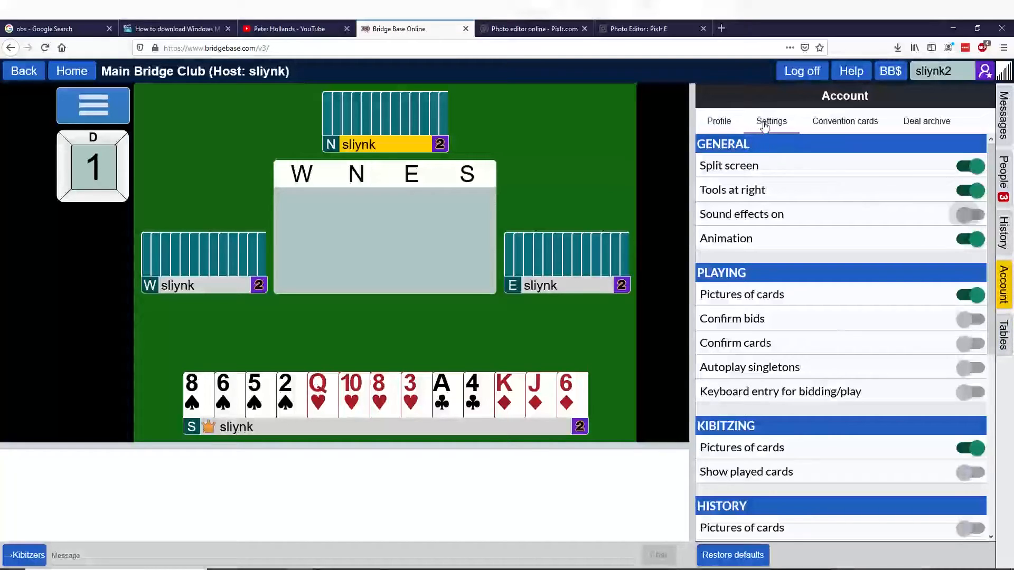
- Try the deal archive's hand editor by giving South the spade J, 10 and 9, heart 9 and diamond Q, then close it
{"action": "left_click", "coordinate": [939, 124]}
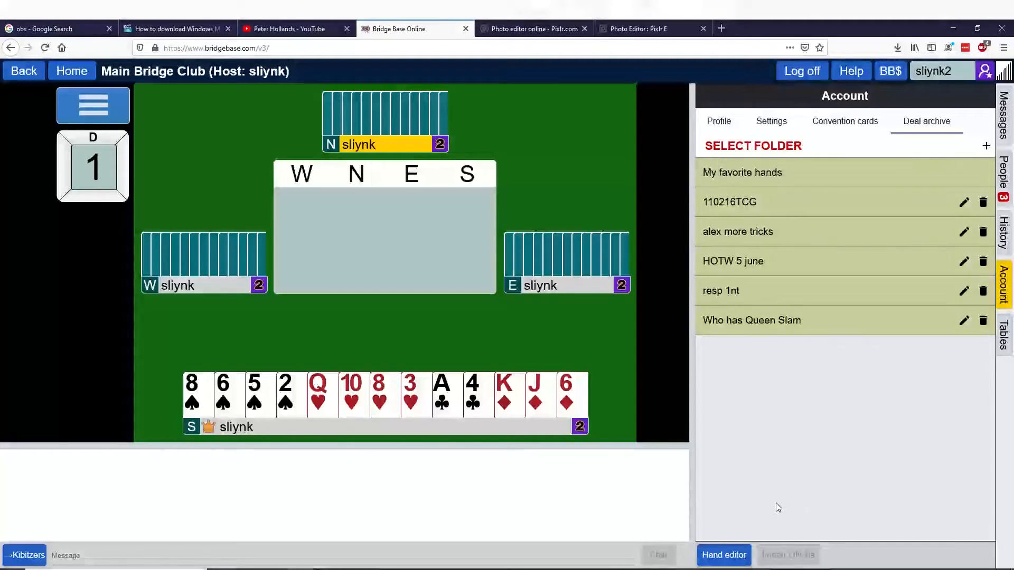
{"action": "left_click", "coordinate": [723, 555]}
{"action": "left_click_drag", "start_coordinate": [232, 151], "coordinate": [381, 127]}
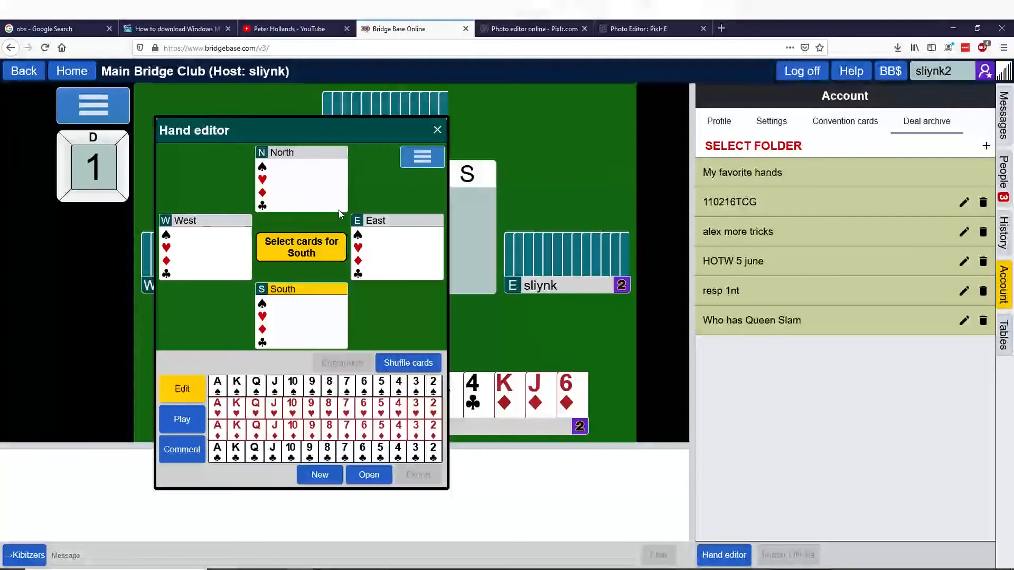
{"action": "left_click", "coordinate": [297, 390]}
{"action": "left_click", "coordinate": [275, 385]}
{"action": "left_click", "coordinate": [311, 386]}
{"action": "left_click", "coordinate": [311, 408]}
{"action": "left_click", "coordinate": [256, 429]}
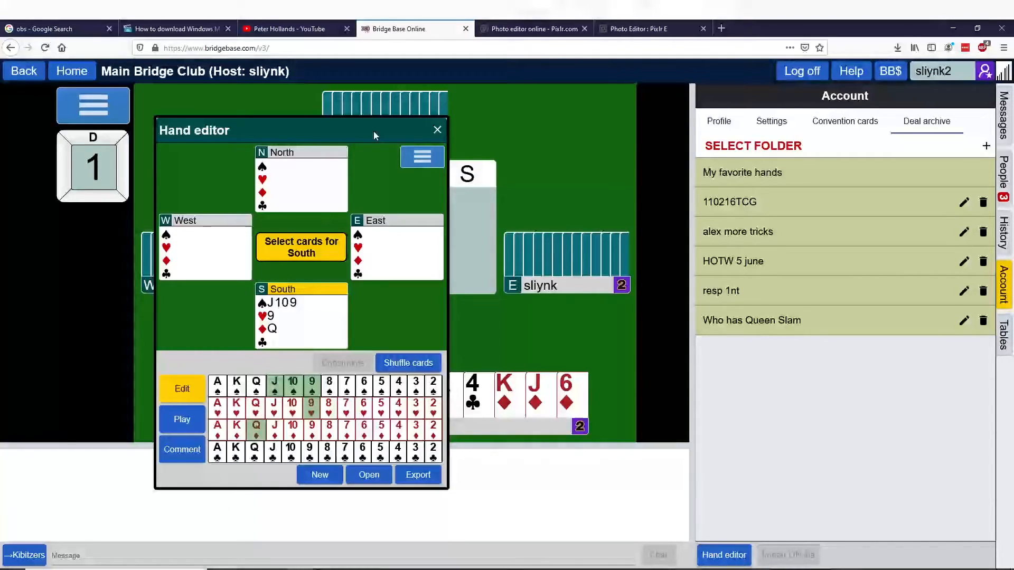
{"action": "left_click", "coordinate": [437, 130]}
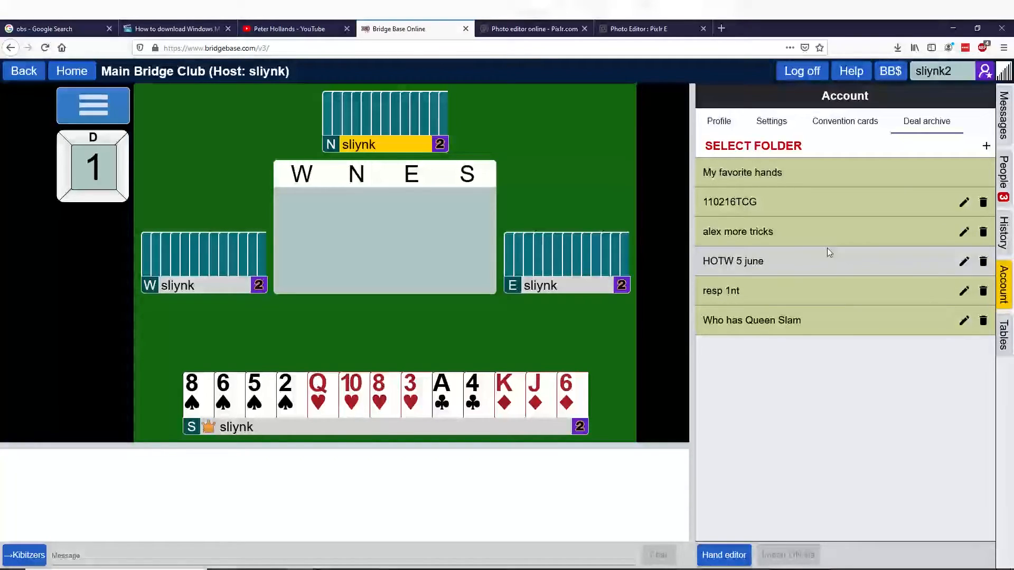
- View the deals in the 110216TCG archive folder, and examine the saved-deals option for the host table's deal source in Chrome
{"action": "left_click", "coordinate": [795, 210]}
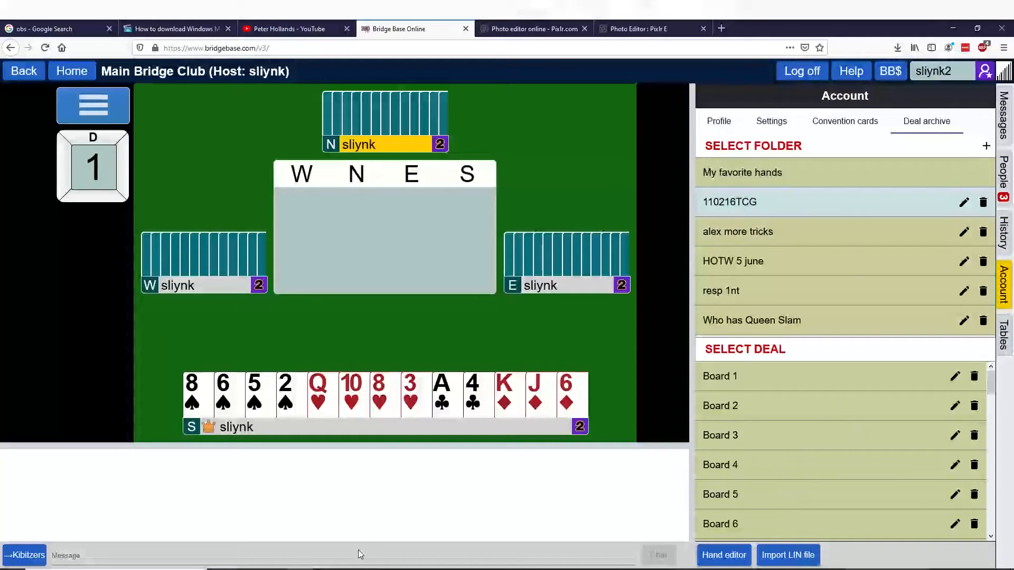
{"action": "key", "text": "alt+Tab"}
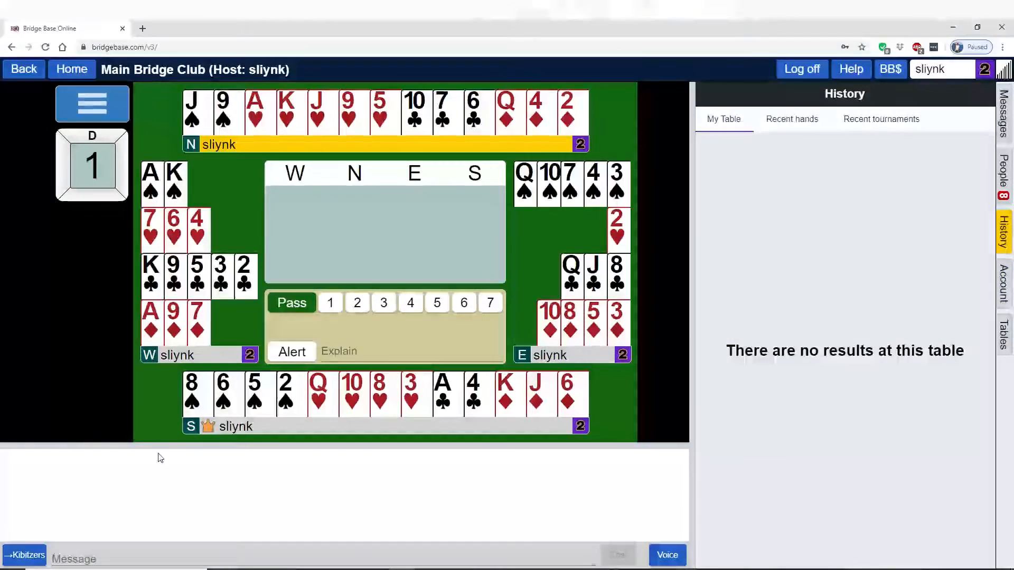
{"action": "left_click", "coordinate": [97, 102]}
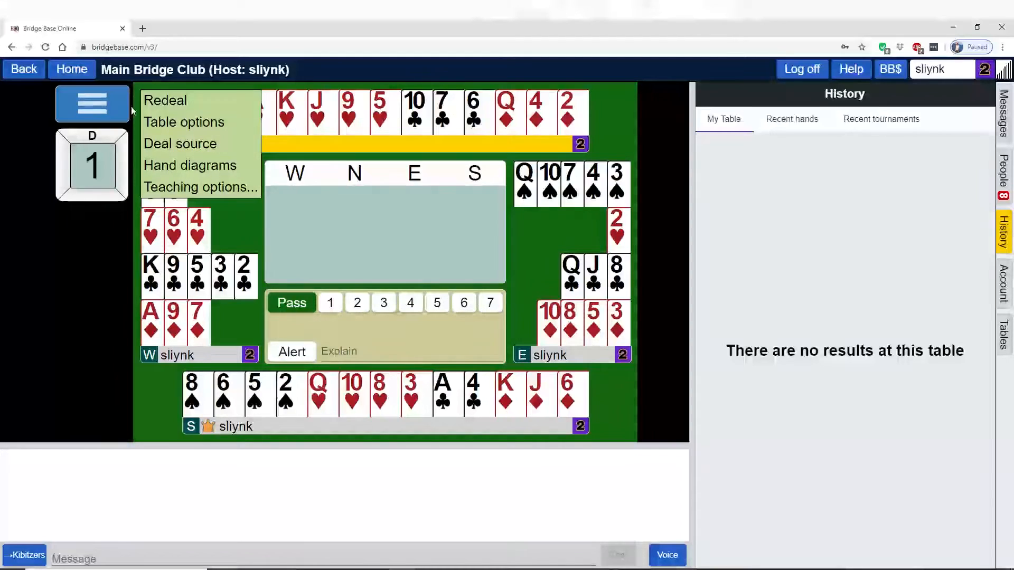
{"action": "left_click", "coordinate": [193, 145]}
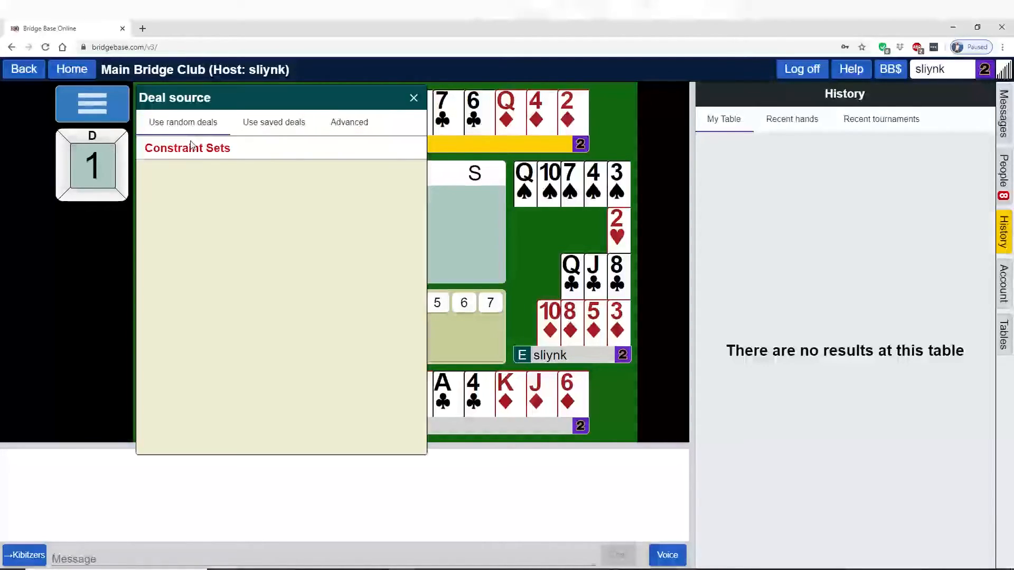
{"action": "left_click", "coordinate": [287, 125]}
{"action": "left_click", "coordinate": [202, 214]}
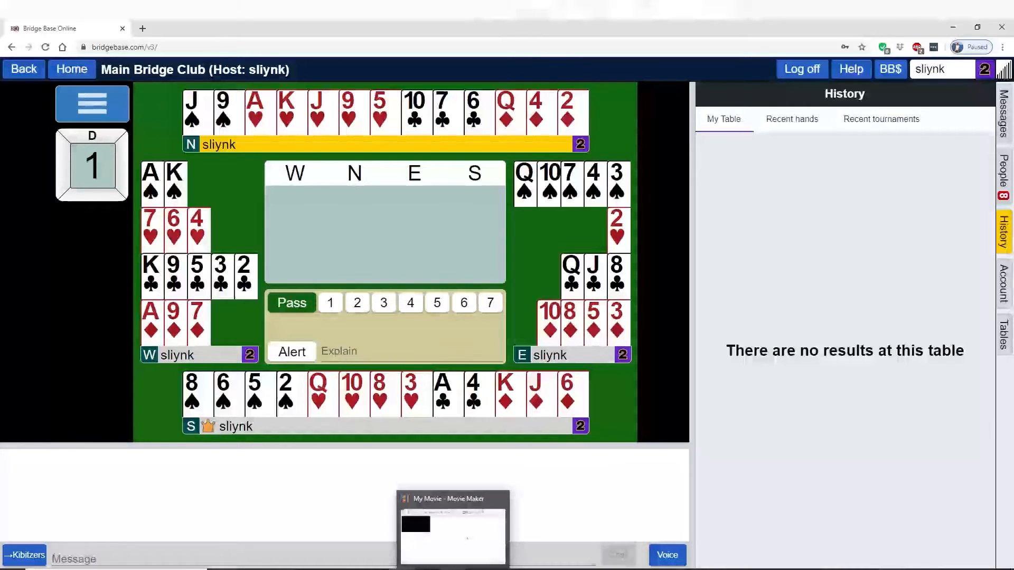
- Switch to Movie Maker and add the Test edit video from the To be edited folder to the project
{"action": "left_click", "coordinate": [453, 569]}
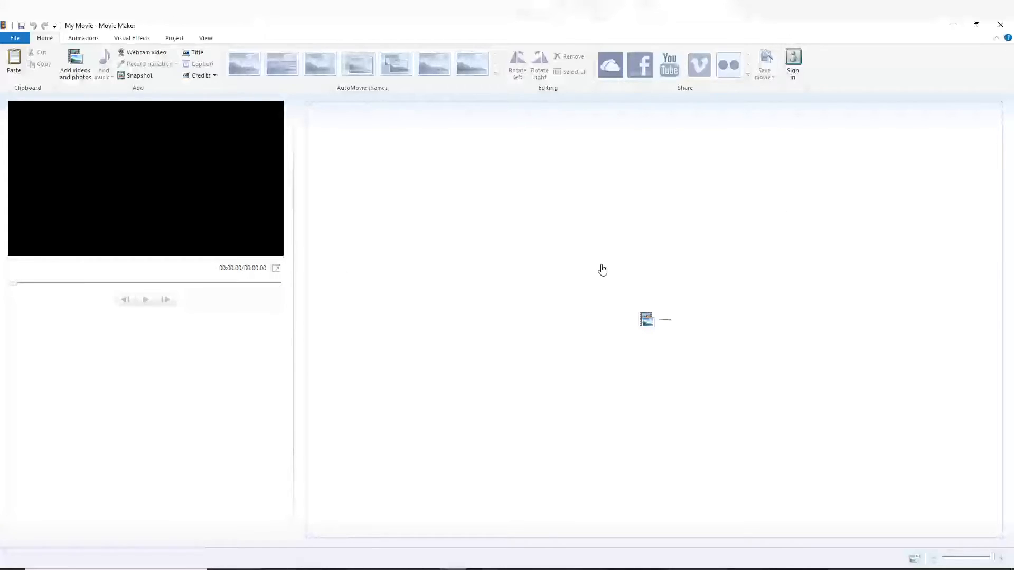
{"action": "left_click", "coordinate": [574, 290]}
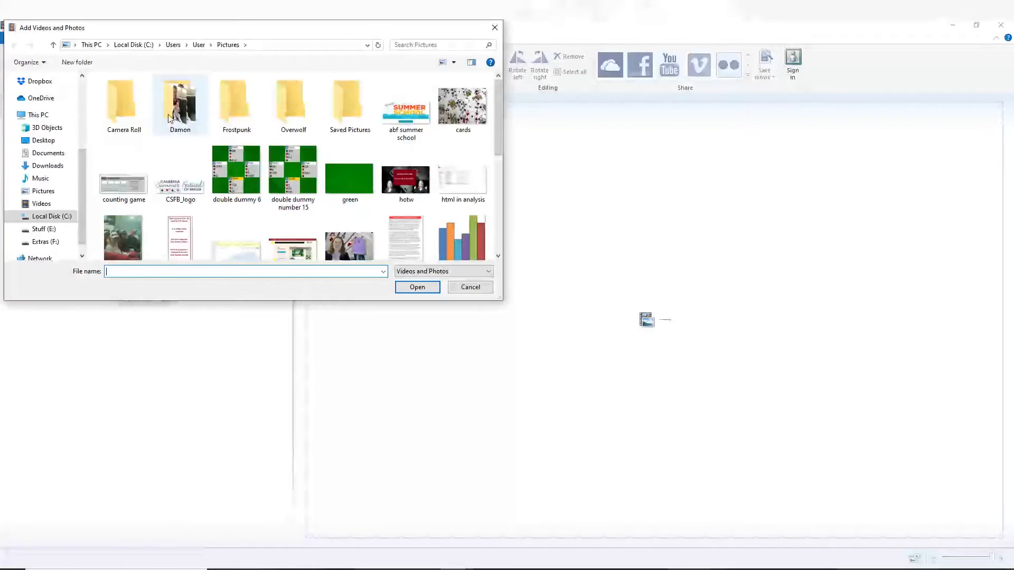
{"action": "scroll", "coordinate": [48, 202], "scroll_direction": "up", "scroll_amount": 4}
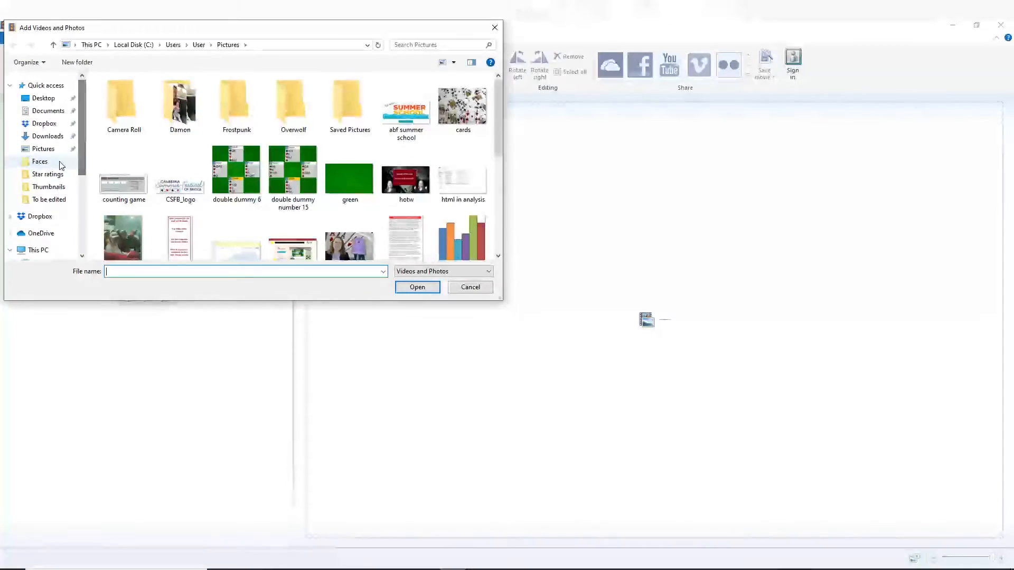
{"action": "left_click", "coordinate": [48, 200]}
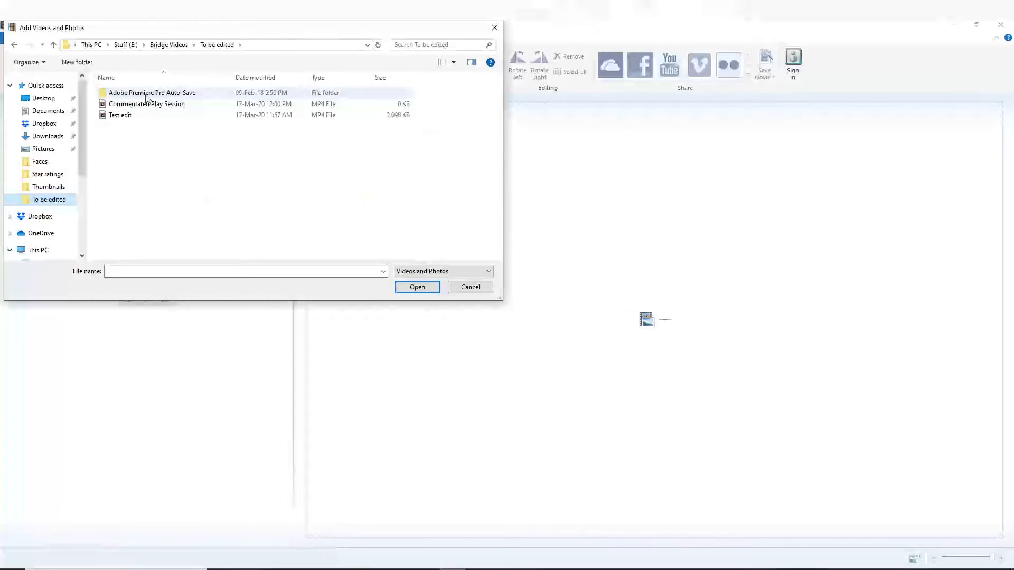
{"action": "left_click", "coordinate": [128, 116]}
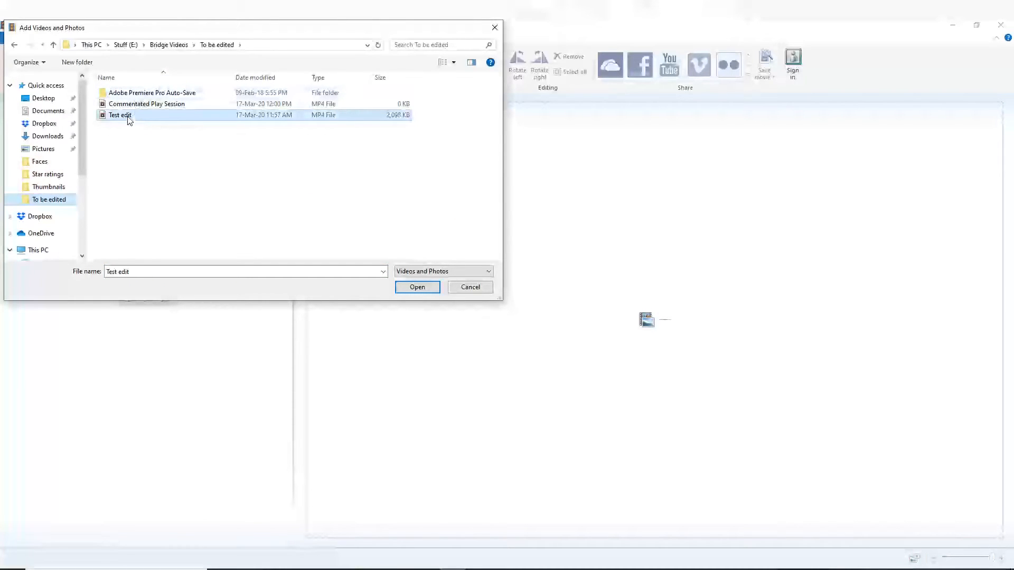
{"action": "left_click", "coordinate": [429, 286]}
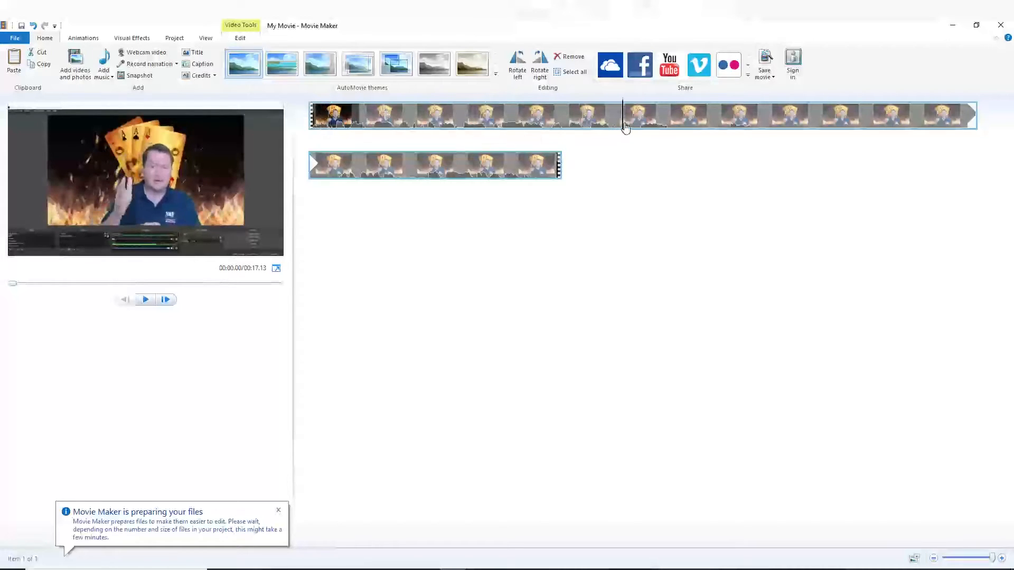
- Split the clip on the timeline at about 6.13 seconds and again at about 12.6 seconds
{"action": "left_click", "coordinate": [630, 128]}
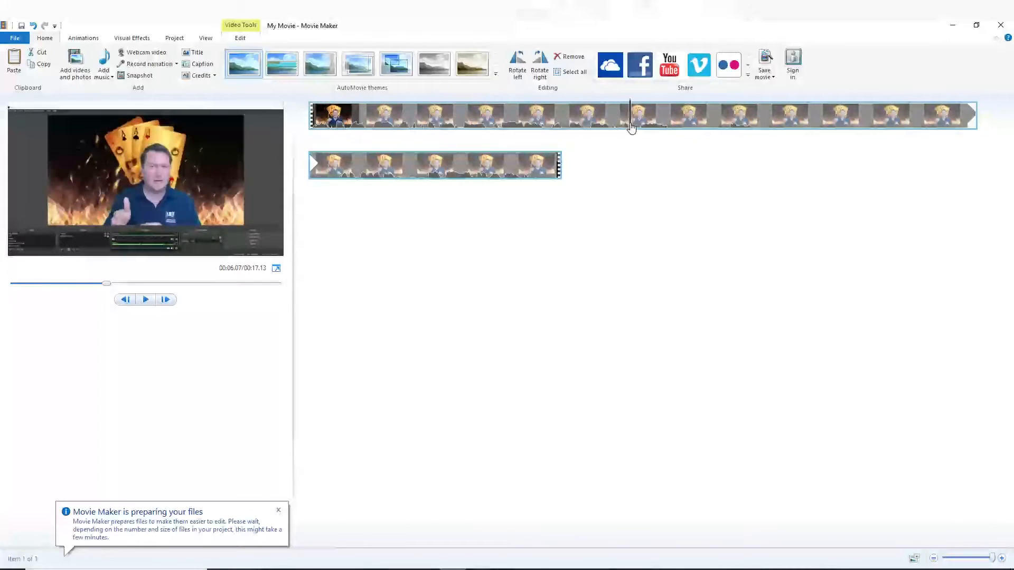
{"action": "left_click_drag", "start_coordinate": [631, 127], "coordinate": [637, 137]}
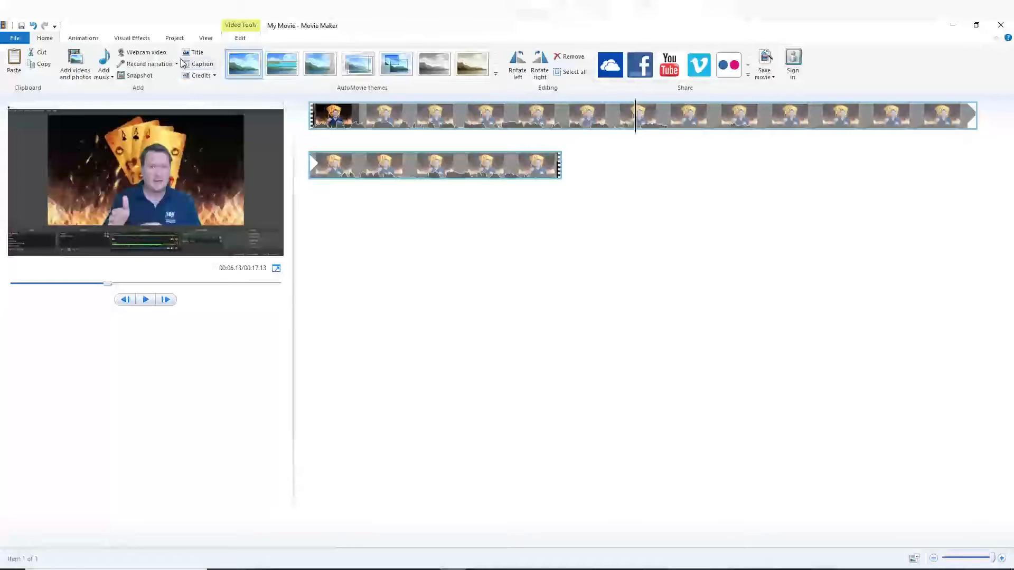
{"action": "left_click", "coordinate": [240, 40]}
{"action": "left_click", "coordinate": [240, 63]}
{"action": "left_click", "coordinate": [367, 172]}
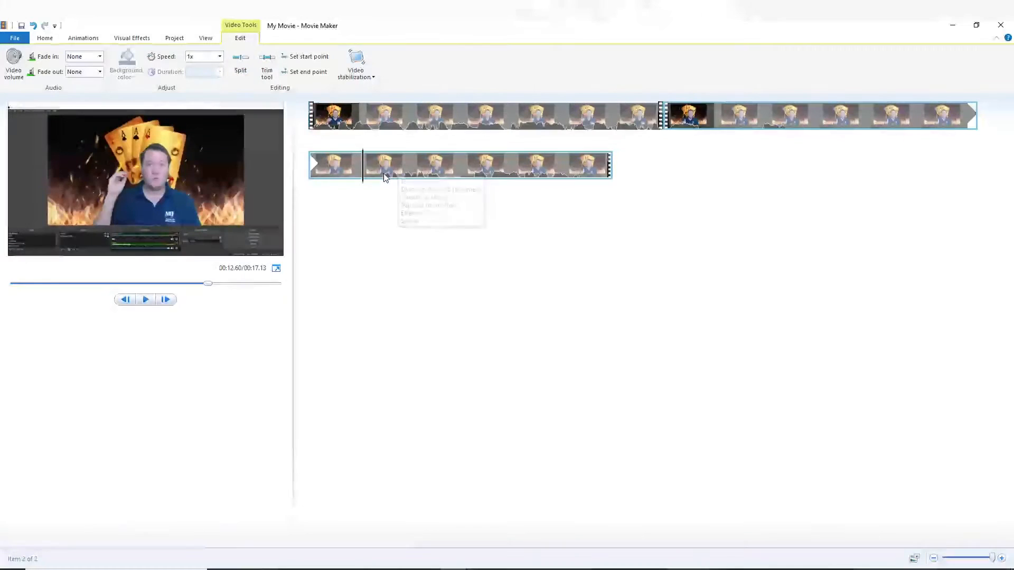
{"action": "left_click", "coordinate": [243, 68]}
- Delete the middle segment of the split clip and return to the start of the first segment
{"action": "left_click", "coordinate": [767, 129]}
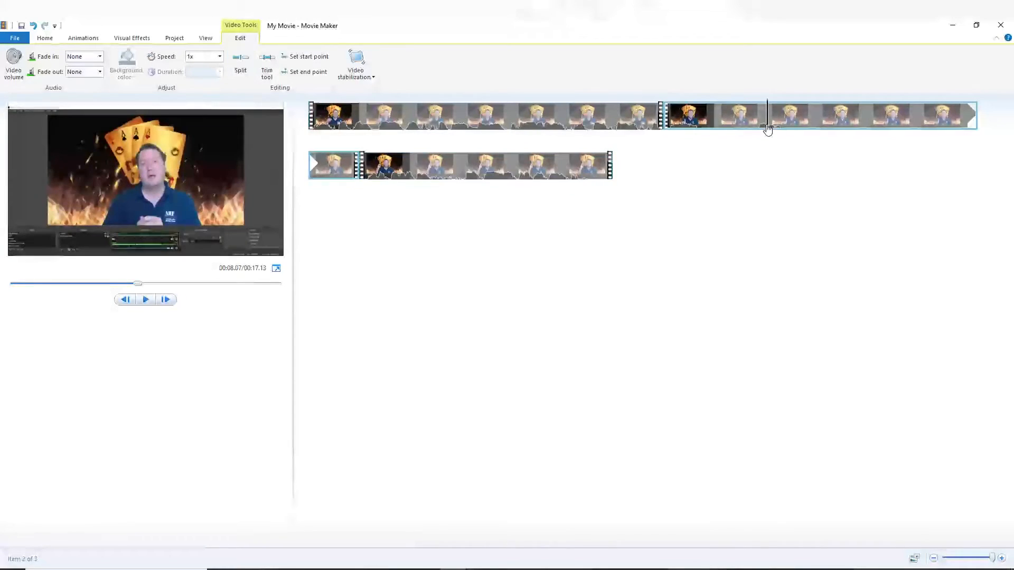
{"action": "key", "text": "Delete"}
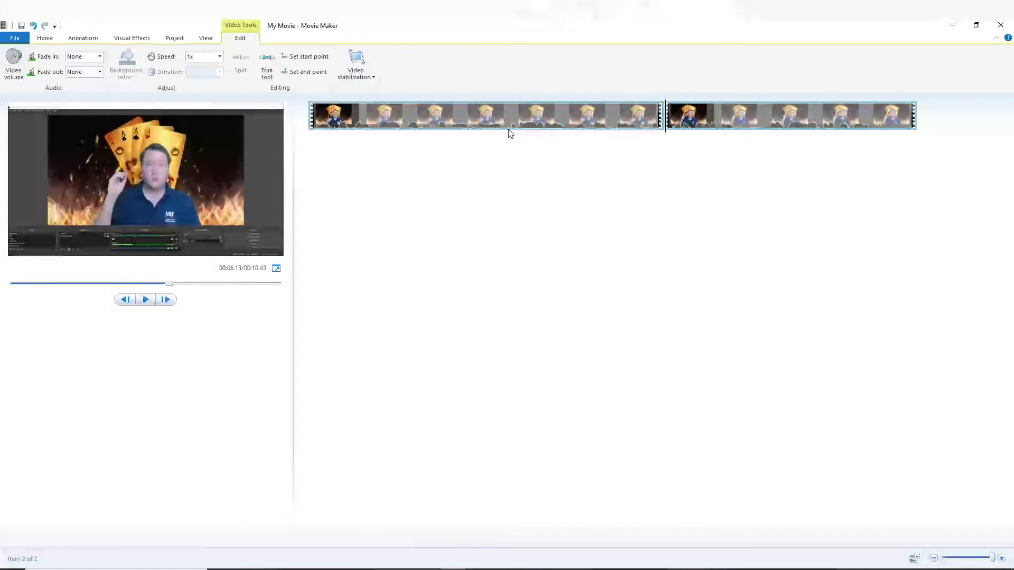
{"action": "left_click", "coordinate": [323, 120]}
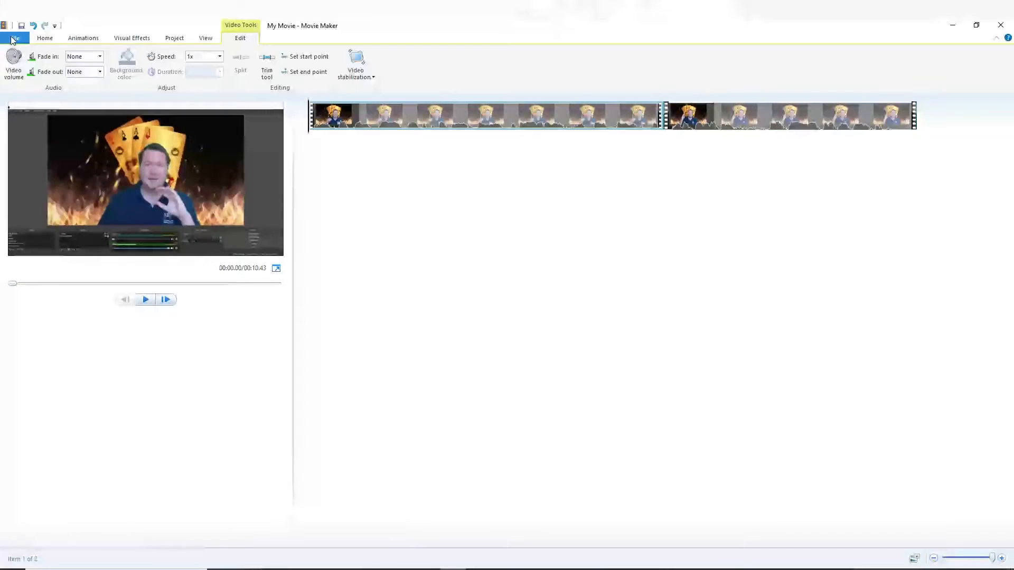
- Export the movie for high-definition display as test edit in the tutorials folder, keeping the project open
{"action": "left_click", "coordinate": [12, 40]}
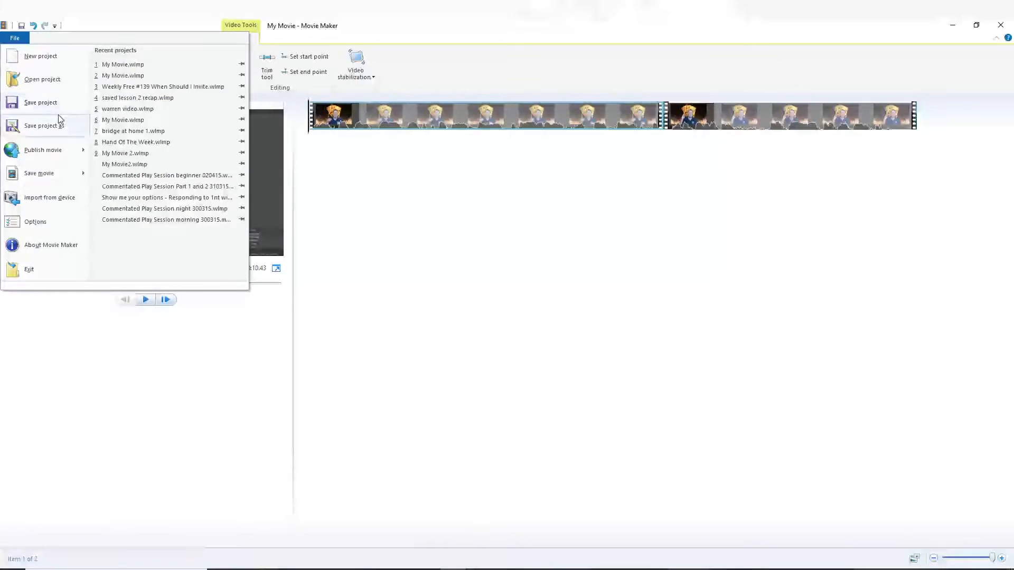
{"action": "mouse_move", "coordinate": [53, 170]}
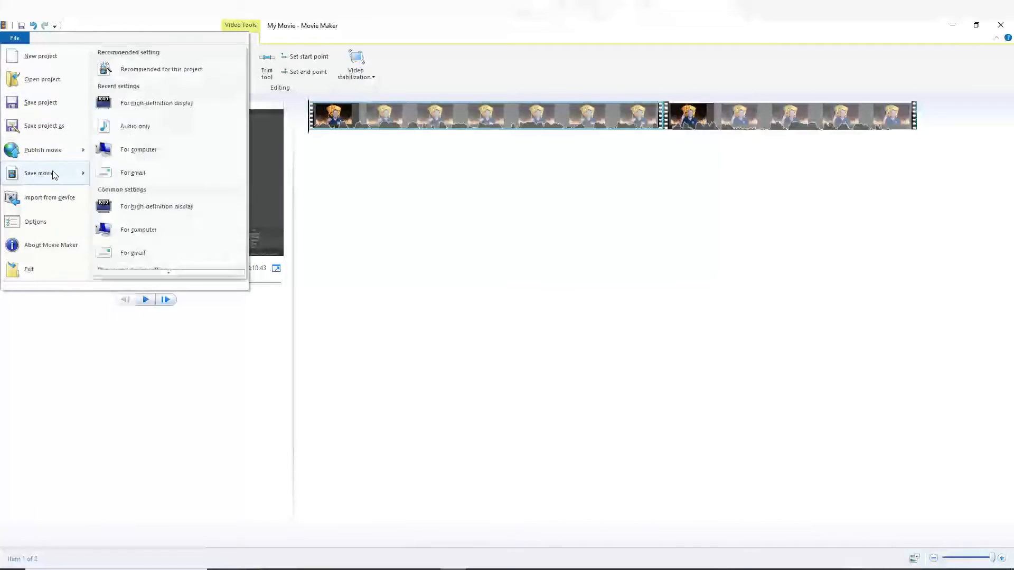
{"action": "left_click", "coordinate": [189, 103]}
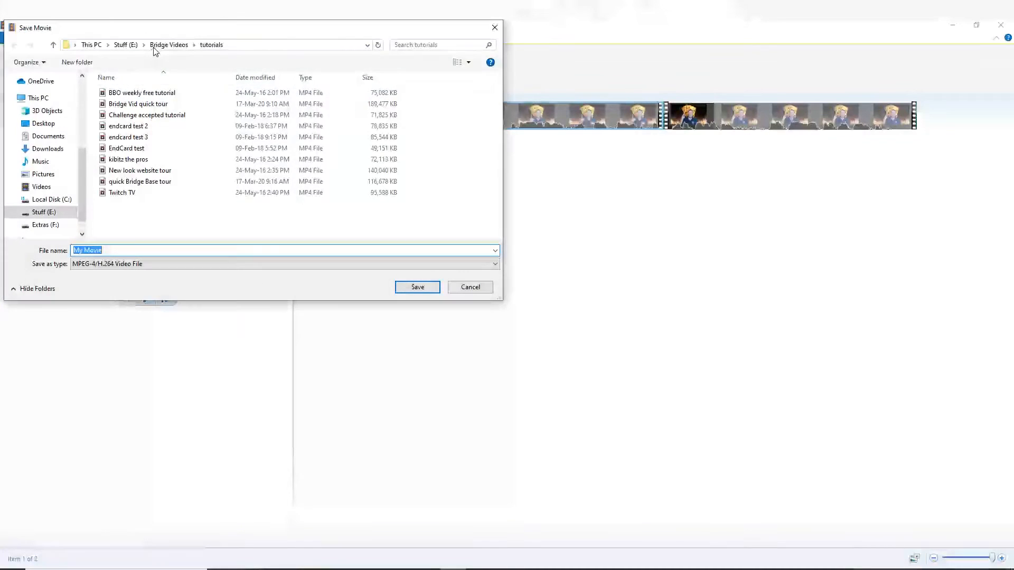
{"action": "type", "text": "test edit"}
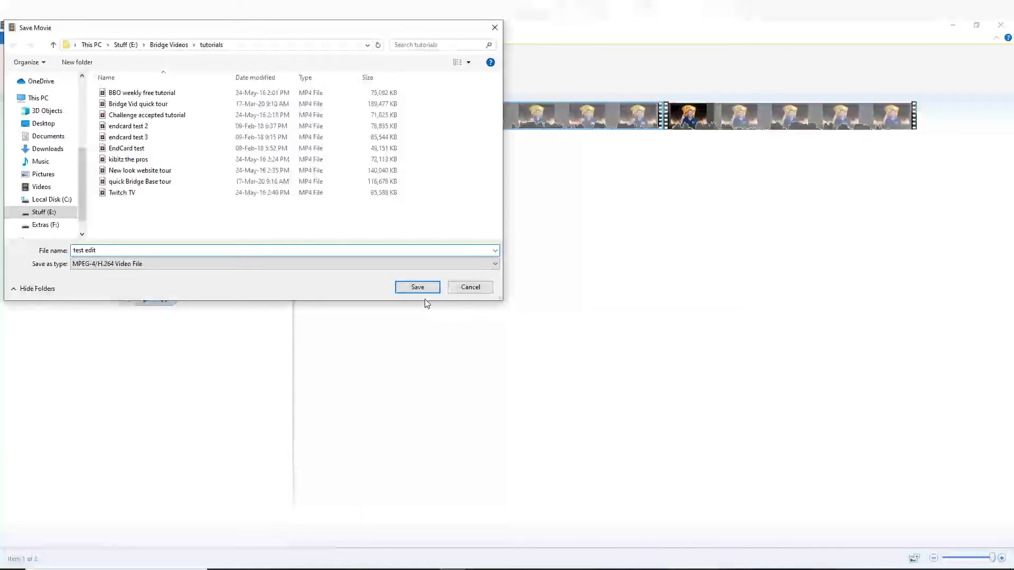
{"action": "left_click", "coordinate": [416, 287]}
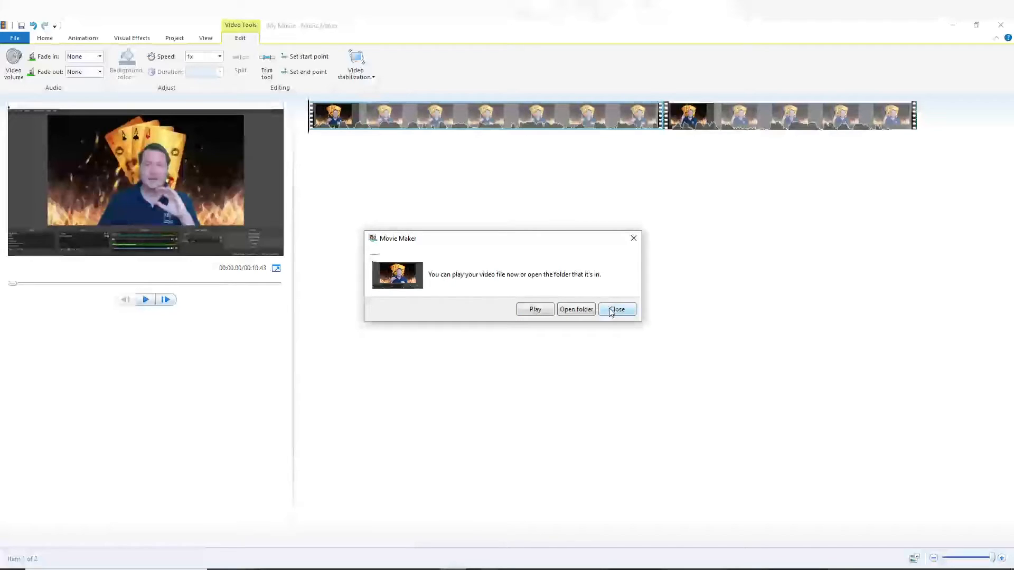
{"action": "left_click", "coordinate": [605, 312]}
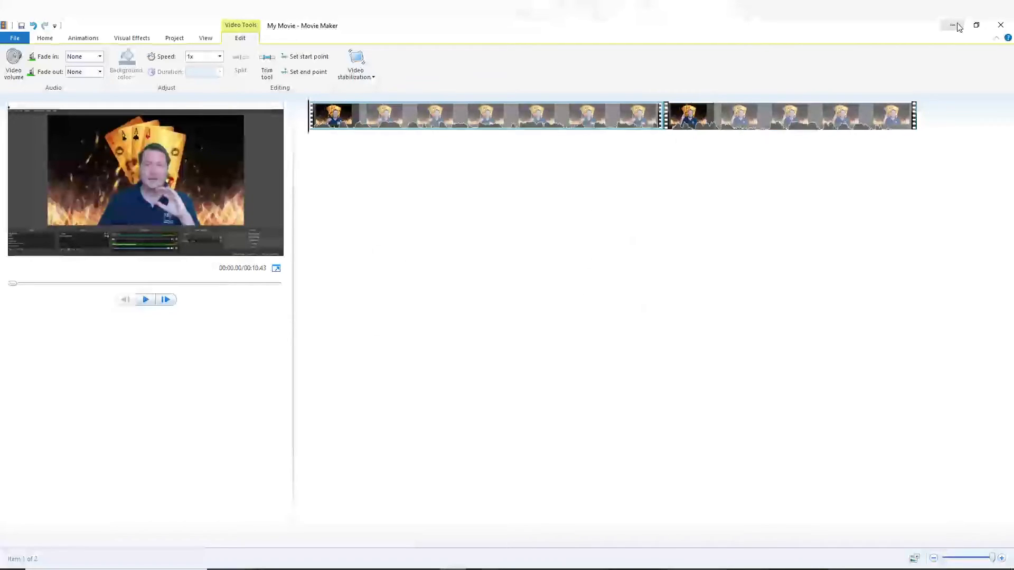
{"action": "left_click", "coordinate": [998, 25]}
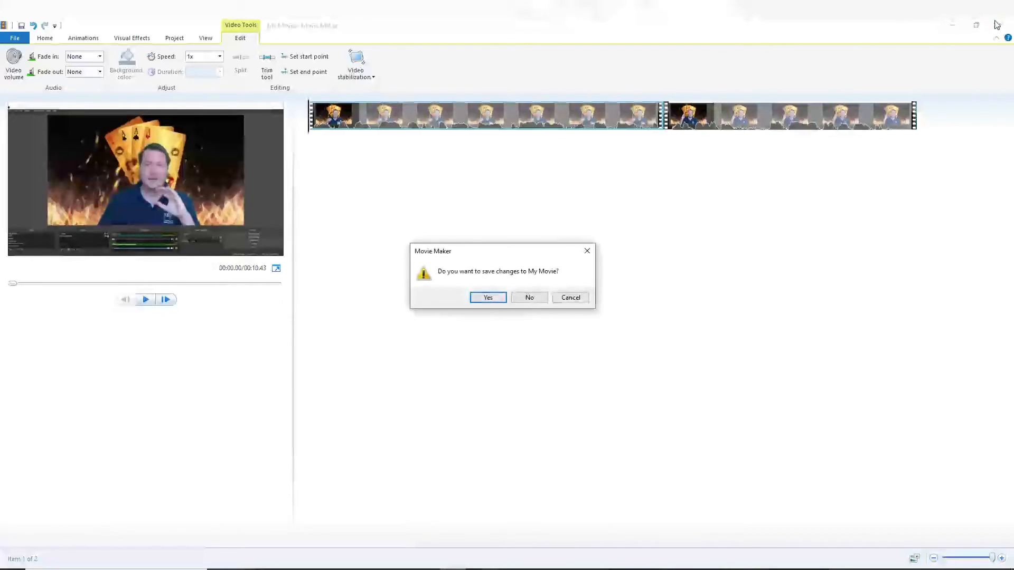
{"action": "left_click", "coordinate": [575, 297]}
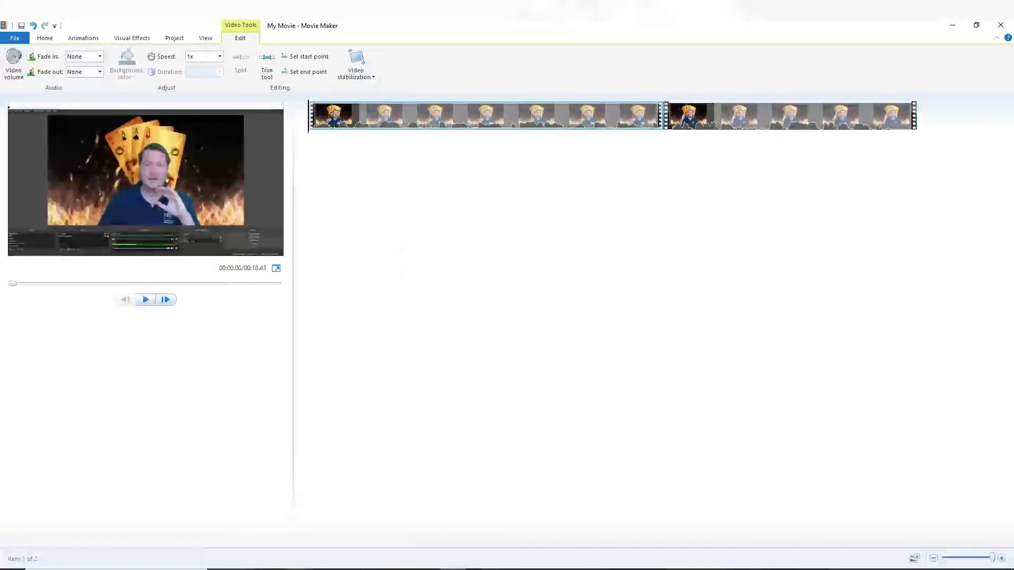
- Switch to YouTube in Firefox and upload the Test edit video from the To be edited folder
{"action": "left_click", "coordinate": [271, 569]}
{"action": "left_click", "coordinate": [292, 27]}
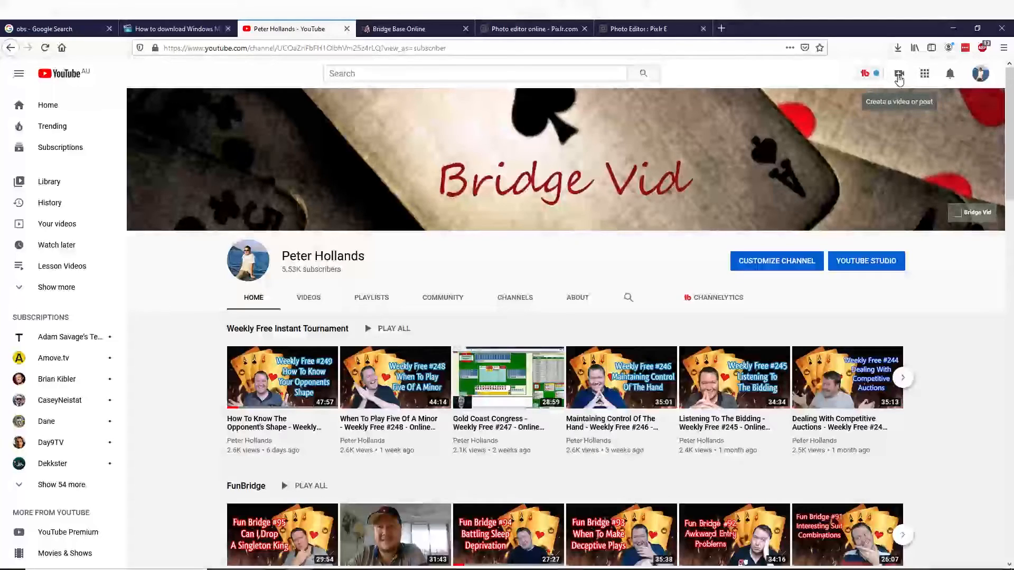
{"action": "left_click", "coordinate": [899, 77]}
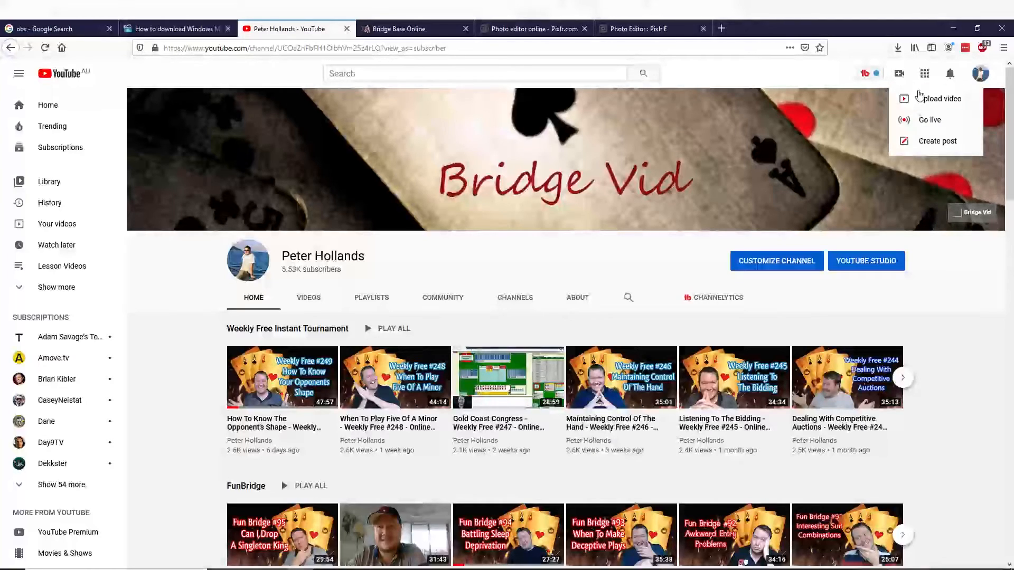
{"action": "left_click", "coordinate": [940, 108]}
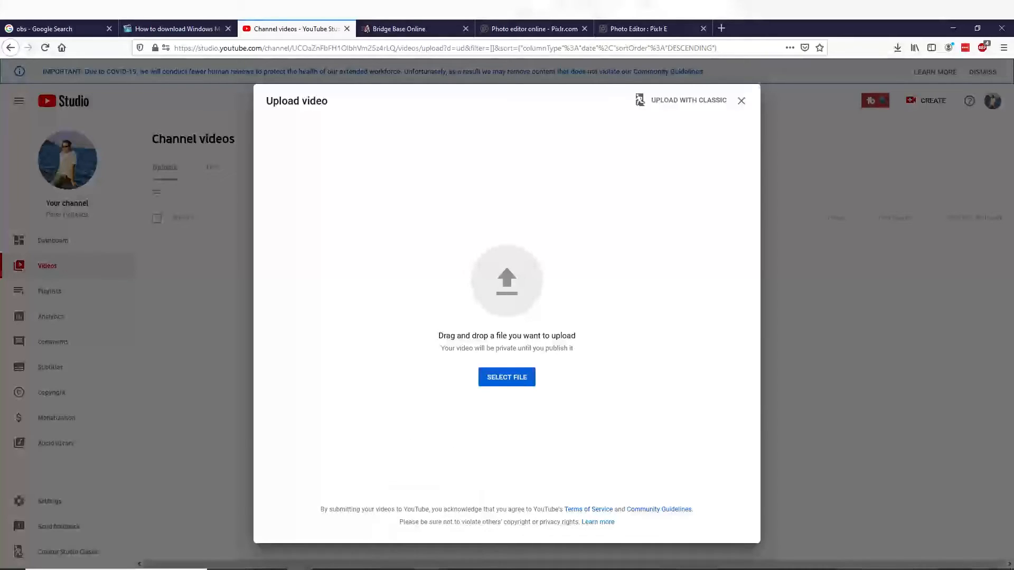
{"action": "left_click", "coordinate": [300, 569]}
{"action": "left_click_drag", "start_coordinate": [553, 128], "coordinate": [324, 227]}
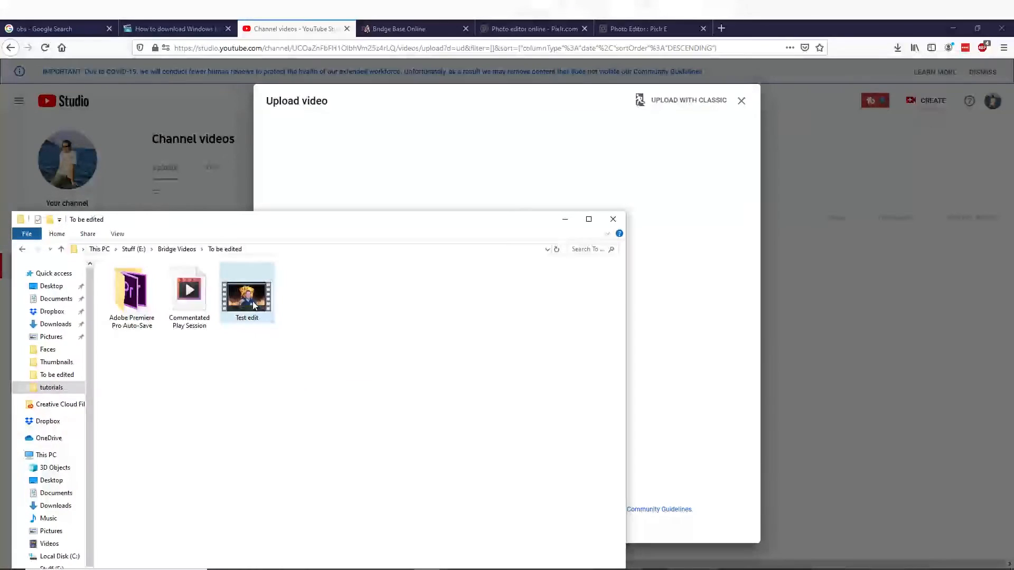
{"action": "left_click_drag", "start_coordinate": [252, 307], "coordinate": [439, 191]}
{"action": "left_click", "coordinate": [908, 324]}
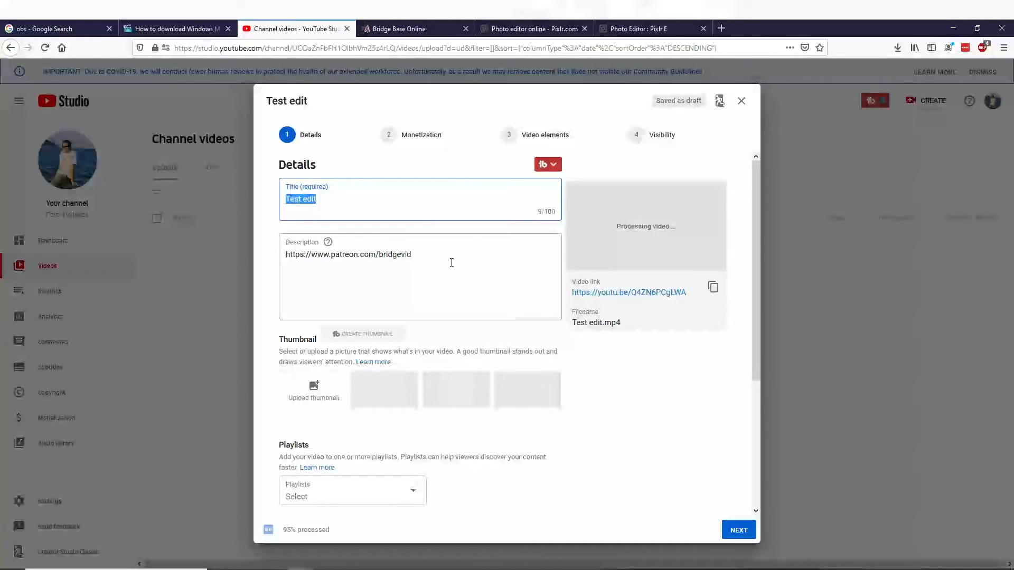
- Keep the upload's title, description, monetization and video elements as they are, and save the video as unlisted
{"action": "left_click_drag", "start_coordinate": [452, 262], "coordinate": [268, 256]}
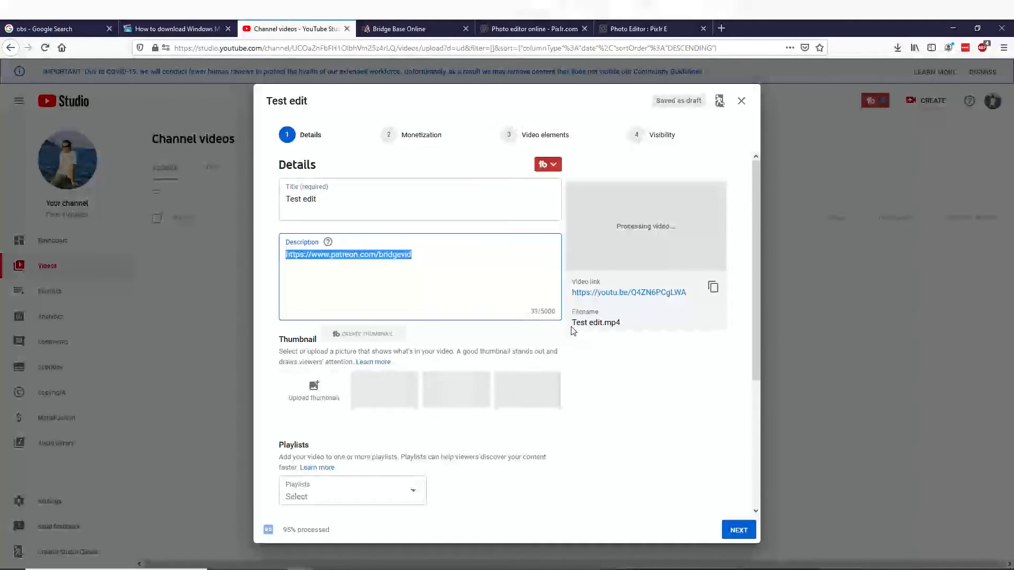
{"action": "left_click", "coordinate": [738, 530]}
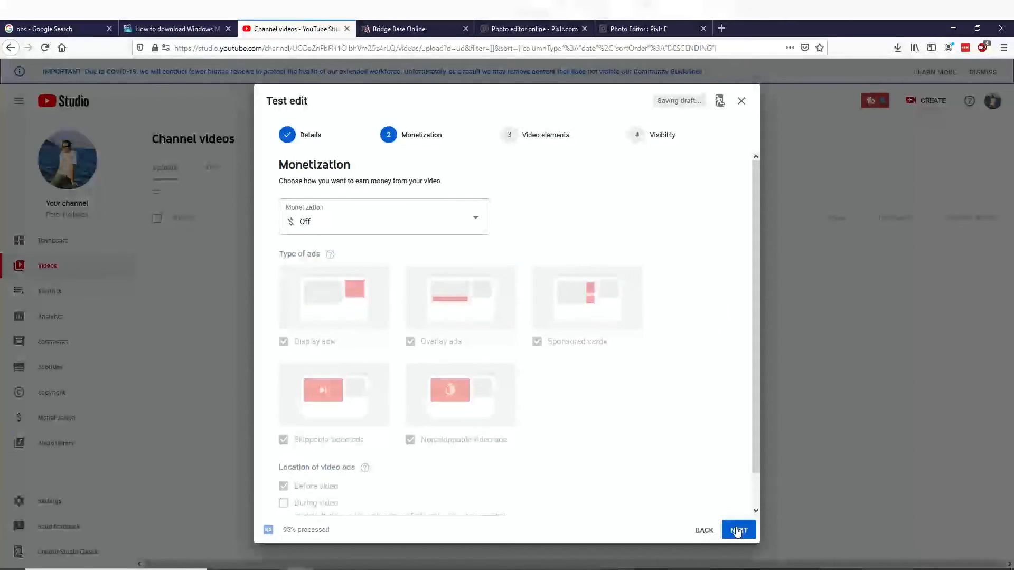
{"action": "left_click", "coordinate": [737, 530]}
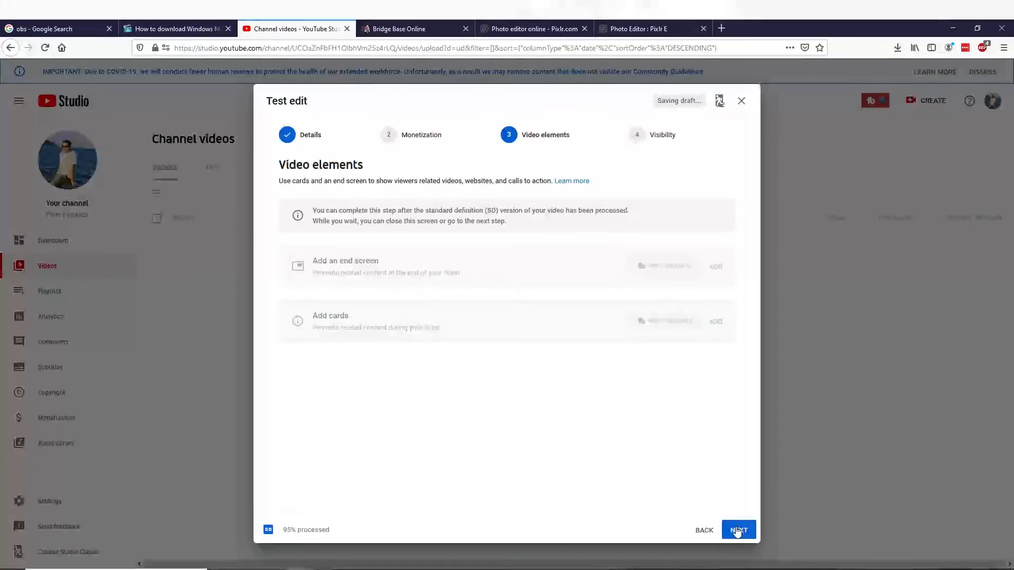
{"action": "left_click", "coordinate": [738, 530]}
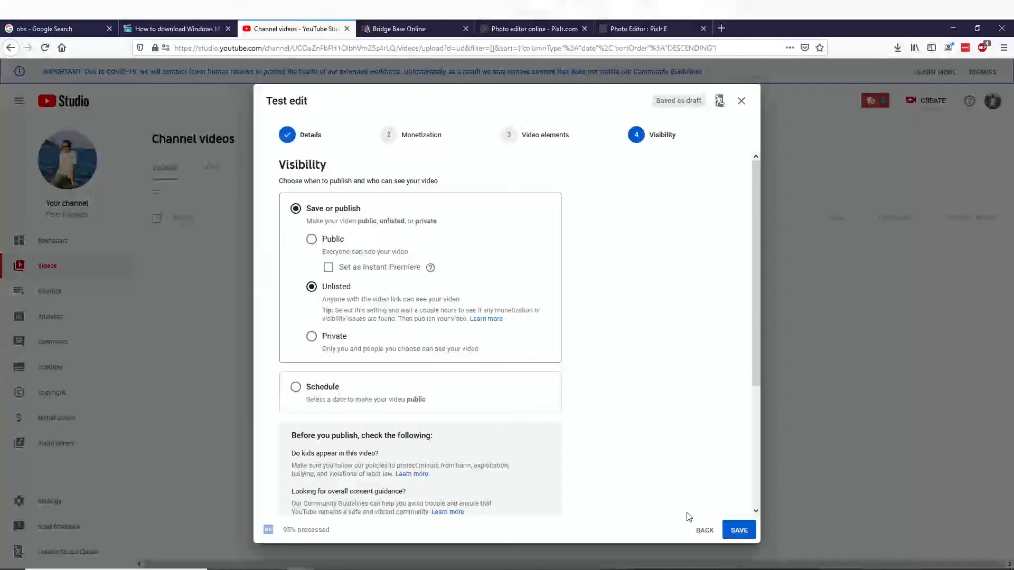
{"action": "left_click", "coordinate": [739, 531]}
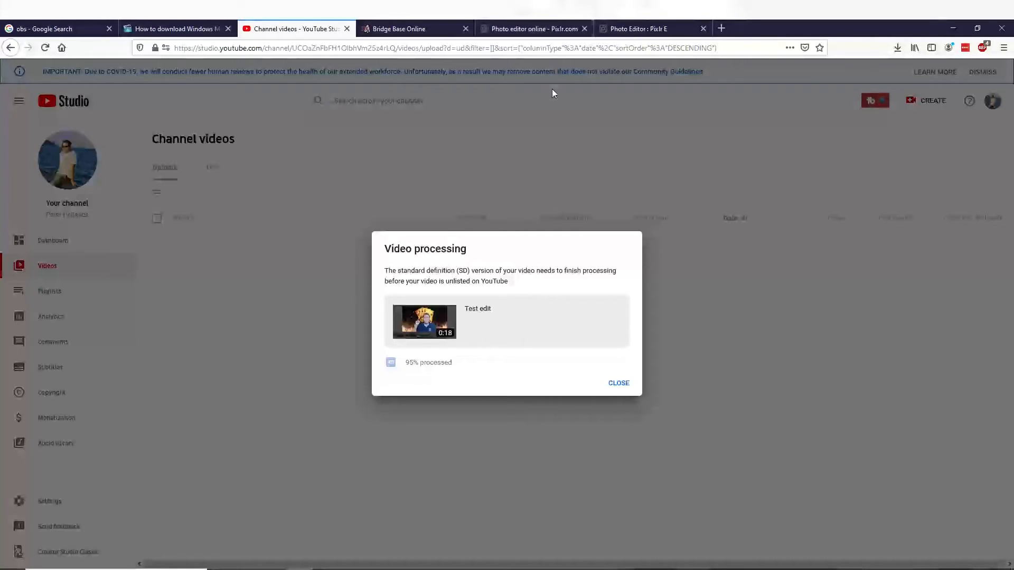
- Switch to the Pixlr E photo editor and open fun bridge burning cards.pxd from the recent files
{"action": "left_click", "coordinate": [534, 21]}
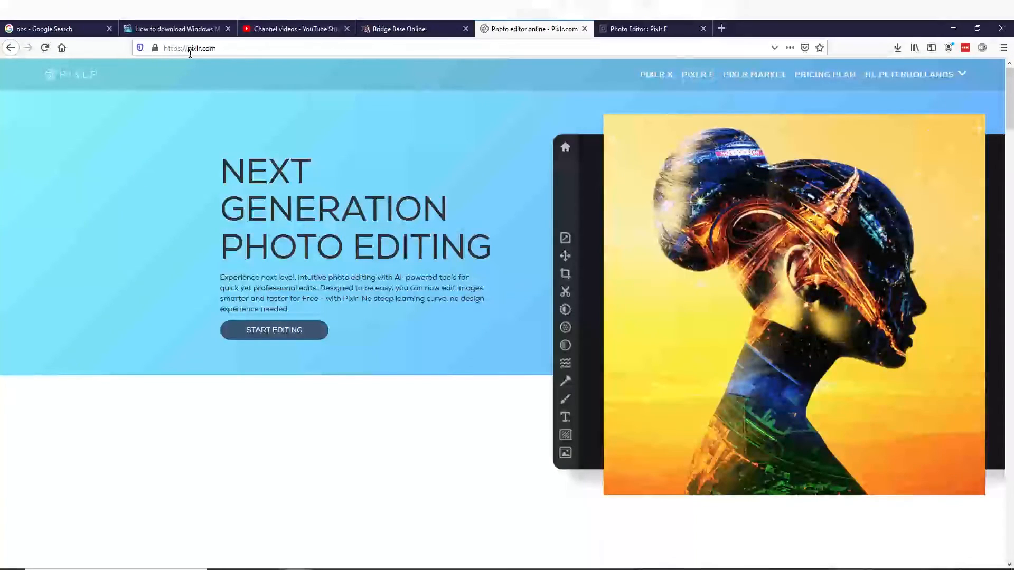
{"action": "left_click", "coordinate": [659, 24]}
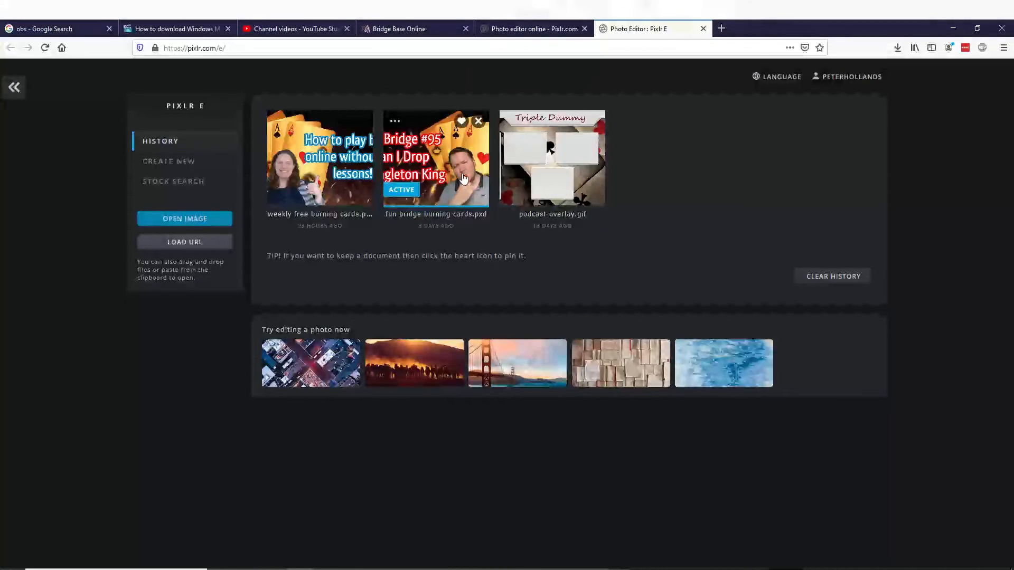
{"action": "left_click", "coordinate": [464, 145]}
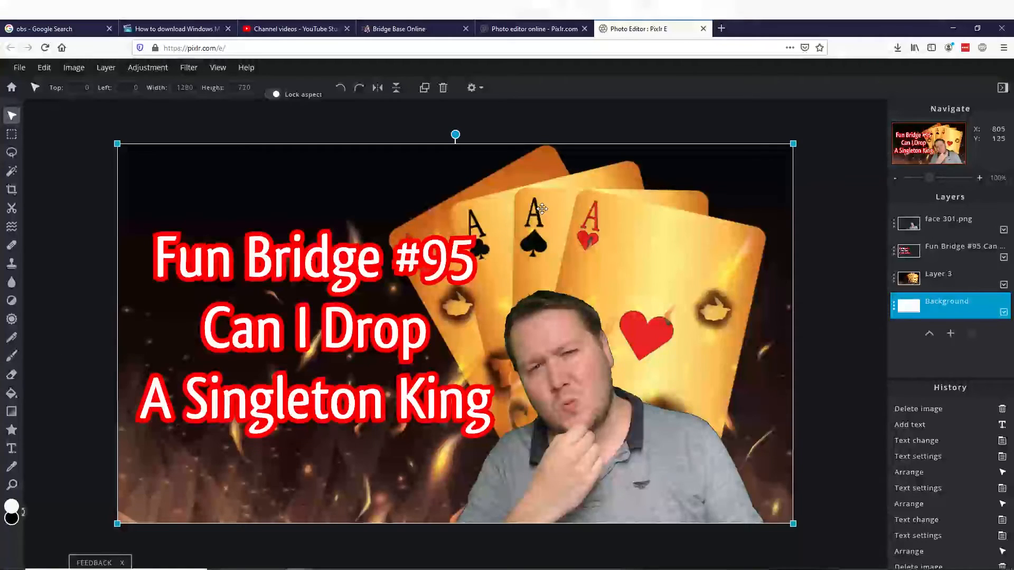
- Replace the thumbnail's title text with "Test Edit" and issue the save command for the image
{"action": "left_click", "coordinate": [12, 448]}
{"action": "left_click", "coordinate": [351, 247]}
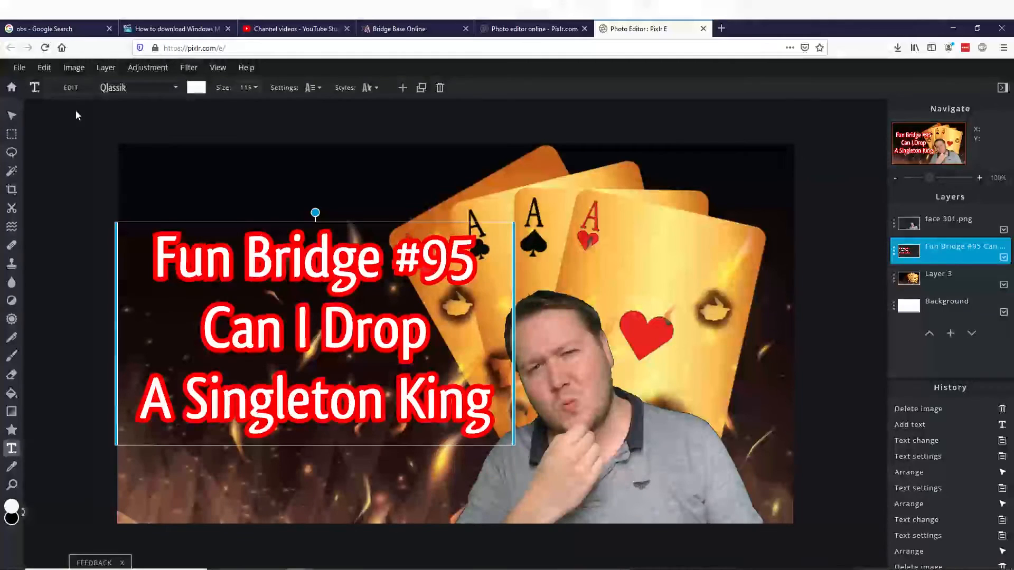
{"action": "left_click", "coordinate": [64, 89]}
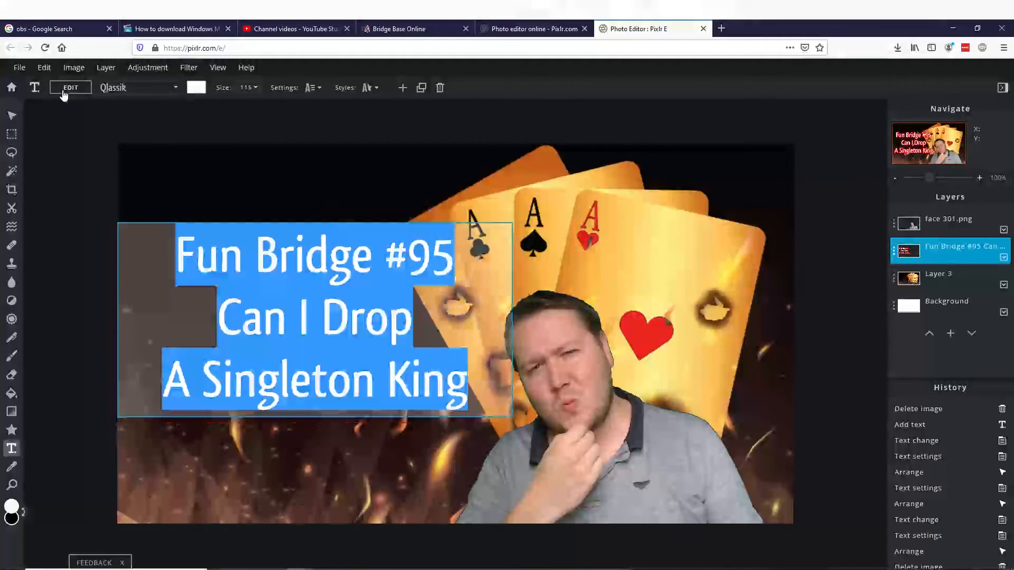
{"action": "type", "text": "Te"}
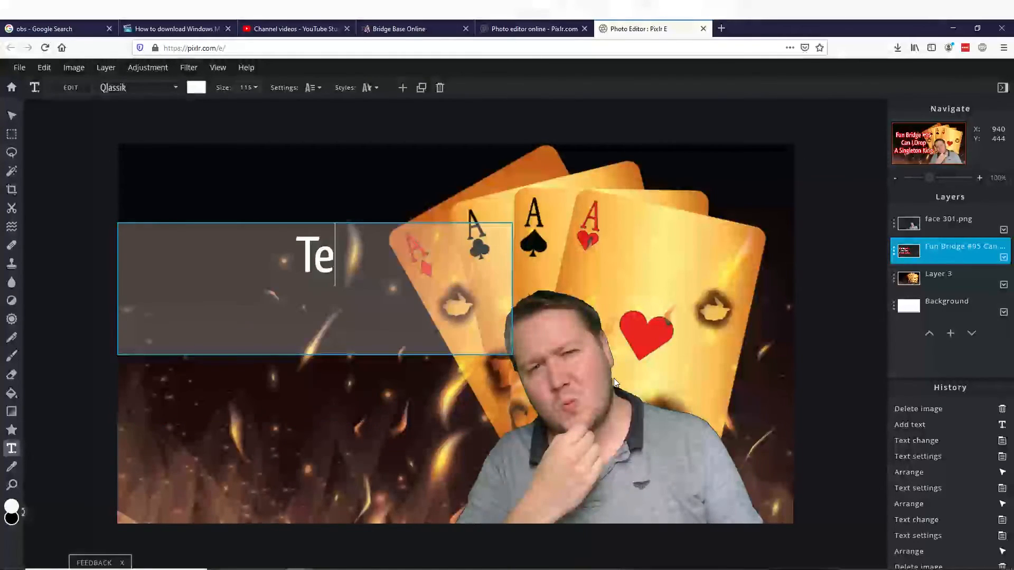
{"action": "type", "text": "st Edit"}
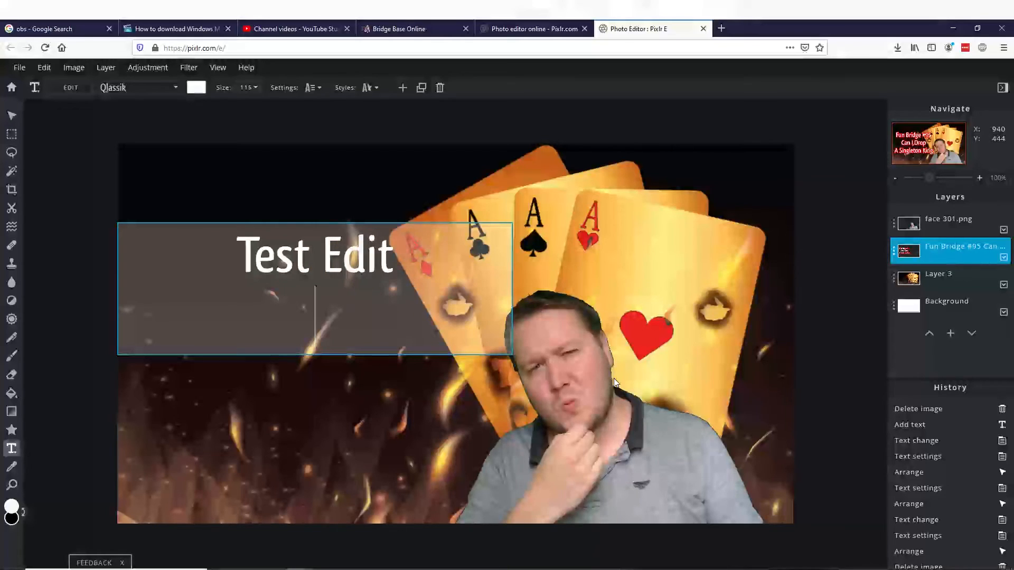
{"action": "left_click", "coordinate": [643, 284]}
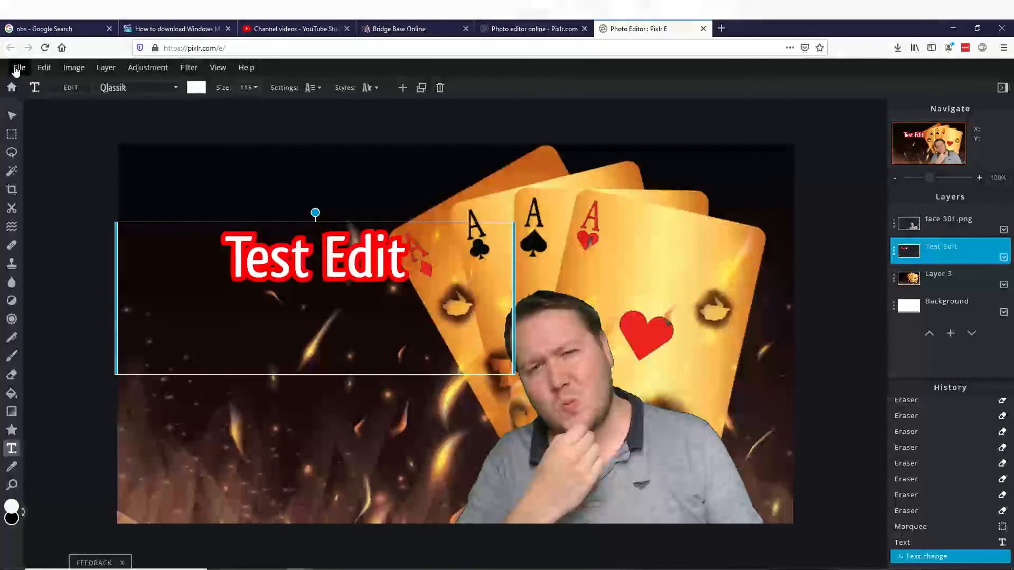
{"action": "left_click", "coordinate": [19, 68]}
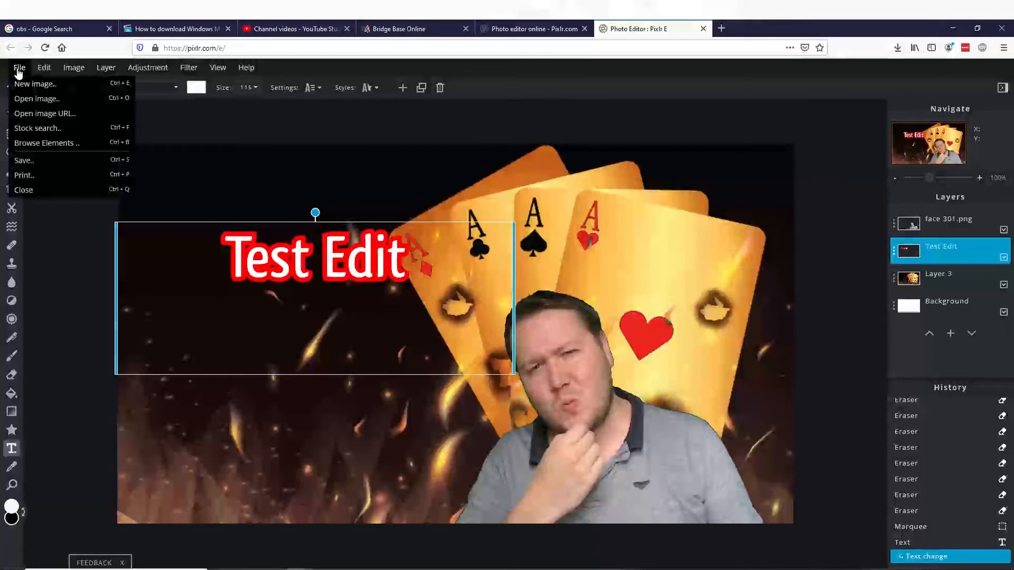
{"action": "left_click", "coordinate": [39, 165]}
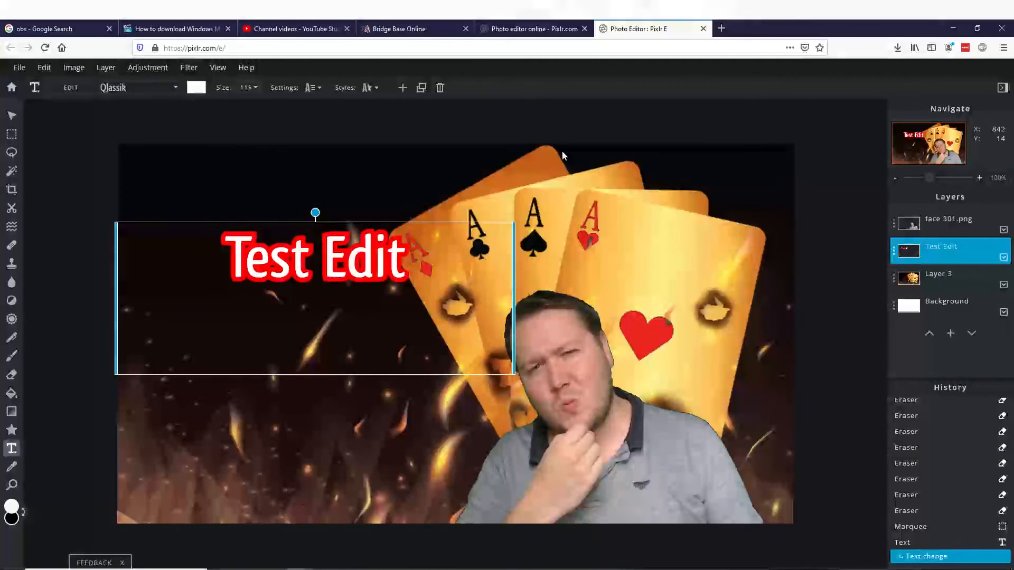
- Return to YouTube Studio, dismiss the video processing notice and open the details of the Test edit video
{"action": "left_click", "coordinate": [512, 24]}
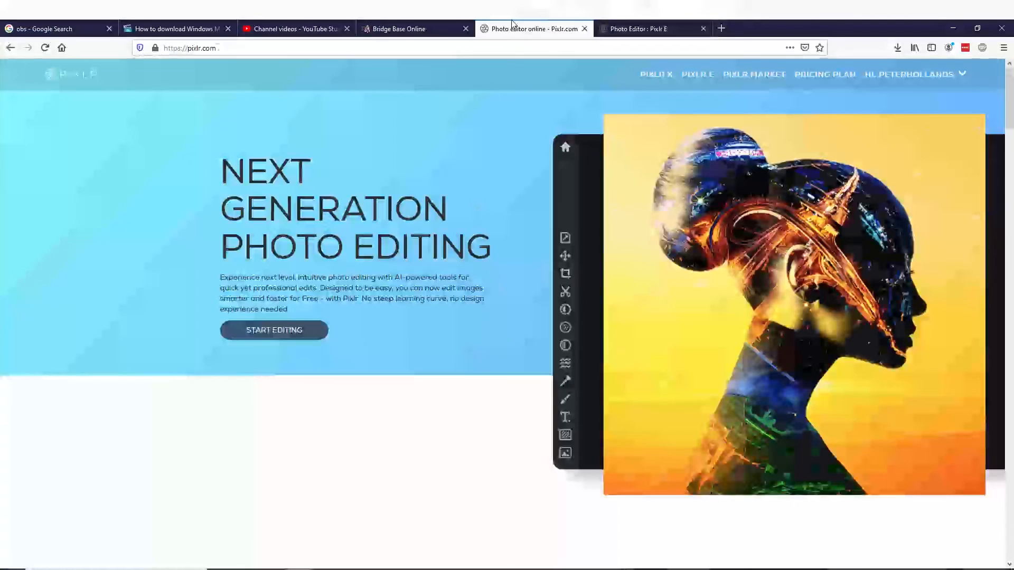
{"action": "left_click", "coordinate": [285, 28]}
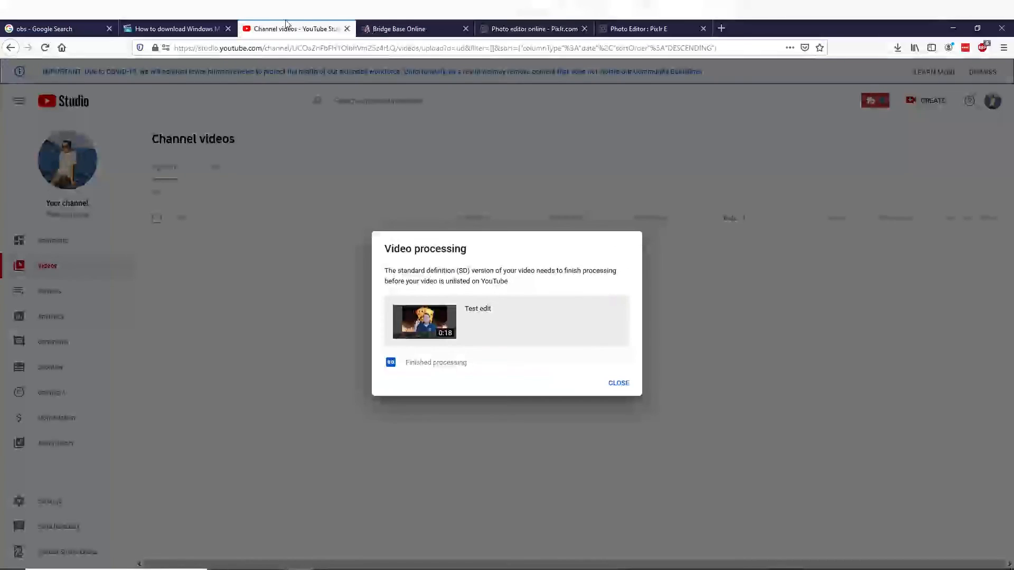
{"action": "left_click", "coordinate": [618, 385]}
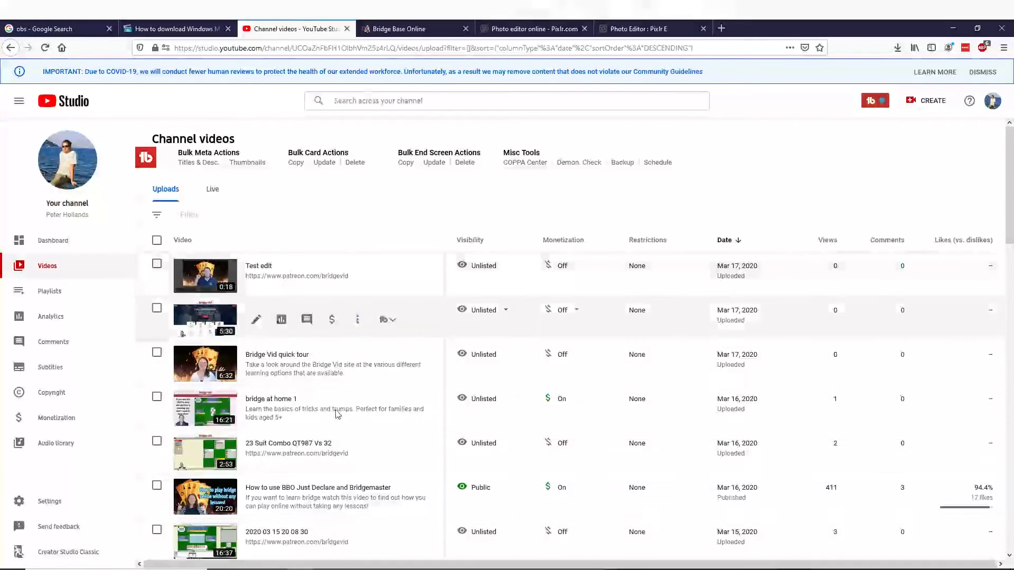
{"action": "left_click", "coordinate": [993, 101]}
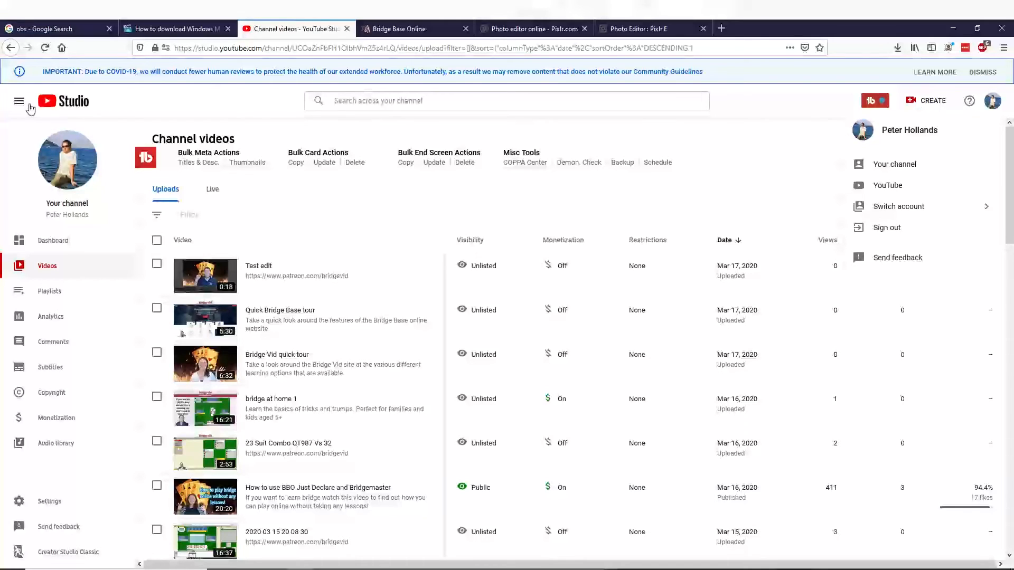
{"action": "left_click", "coordinate": [199, 277]}
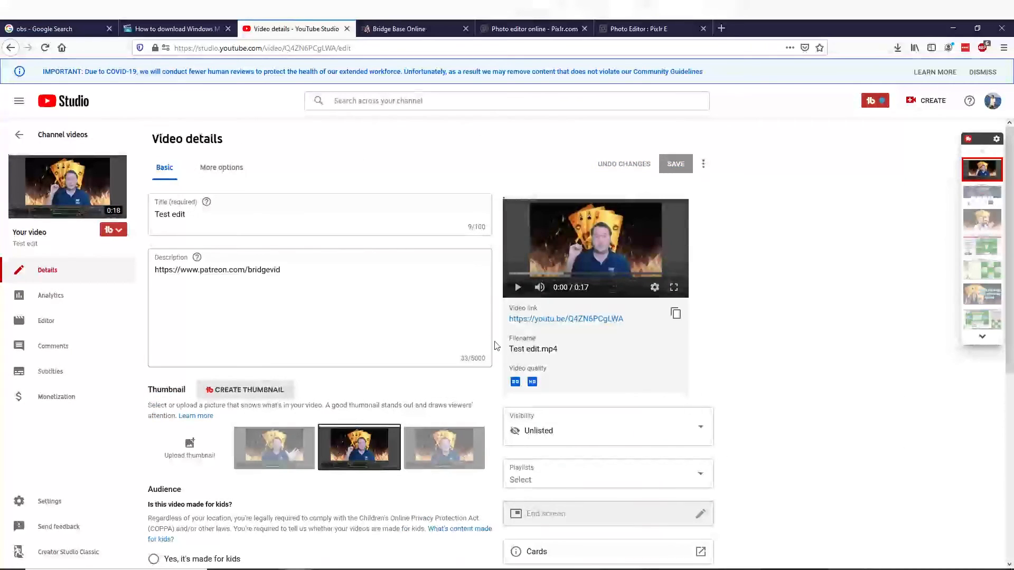
- Upload the How To teach kids bridge image from the Thumbnails folder as the video's custom thumbnail
{"action": "scroll", "coordinate": [391, 320], "scroll_direction": "down", "scroll_amount": 1}
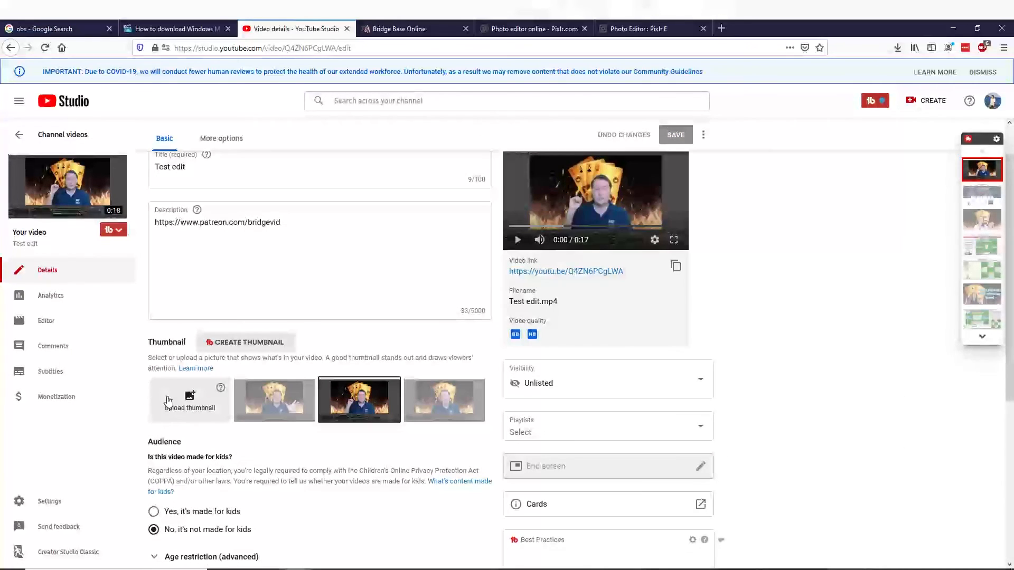
{"action": "left_click", "coordinate": [167, 402]}
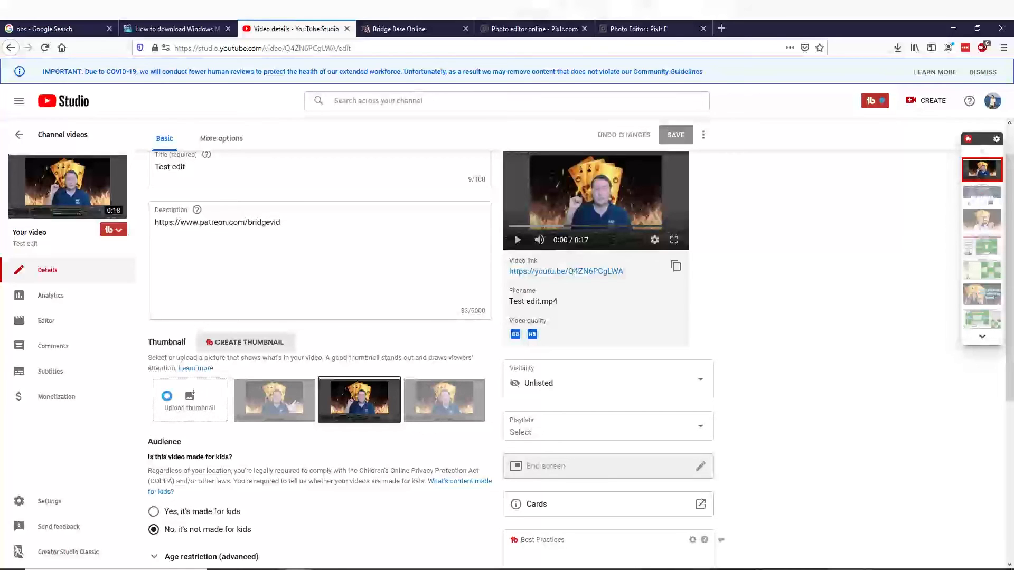
{"action": "left_click", "coordinate": [180, 116]}
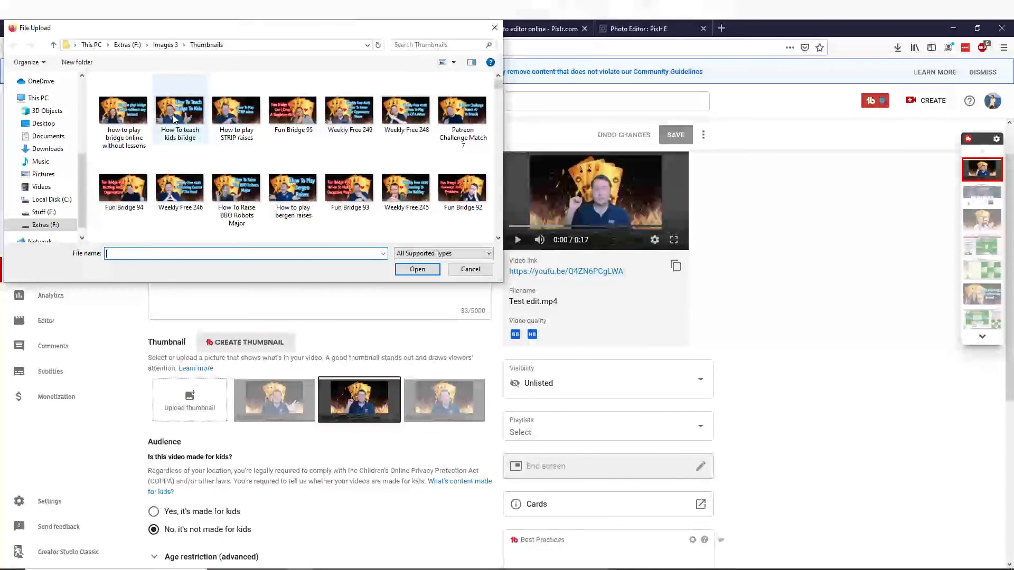
{"action": "left_click", "coordinate": [418, 270]}
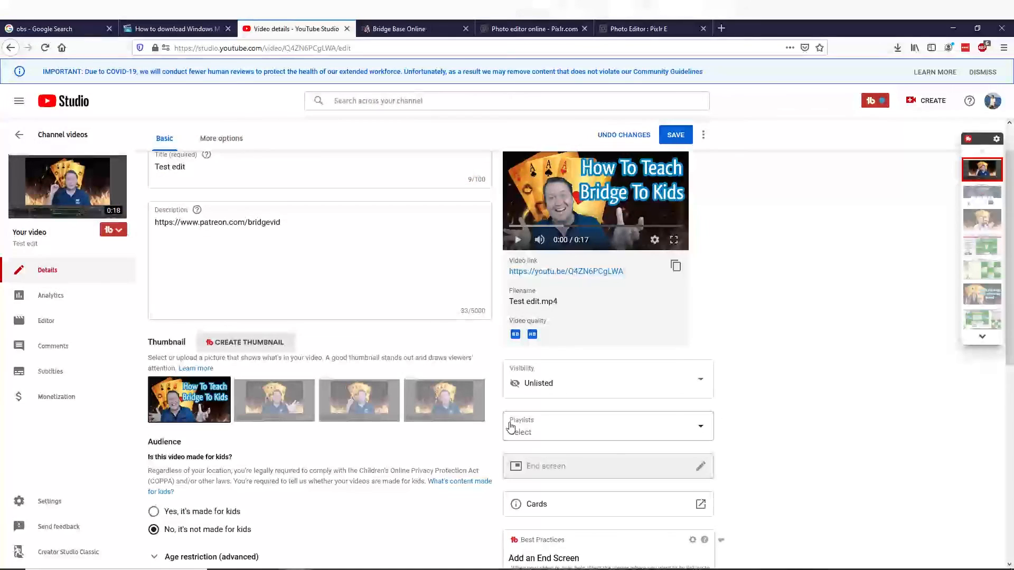
- Select the full video link in the Test edit video's details
{"action": "scroll", "coordinate": [343, 254], "scroll_direction": "up", "scroll_amount": 2}
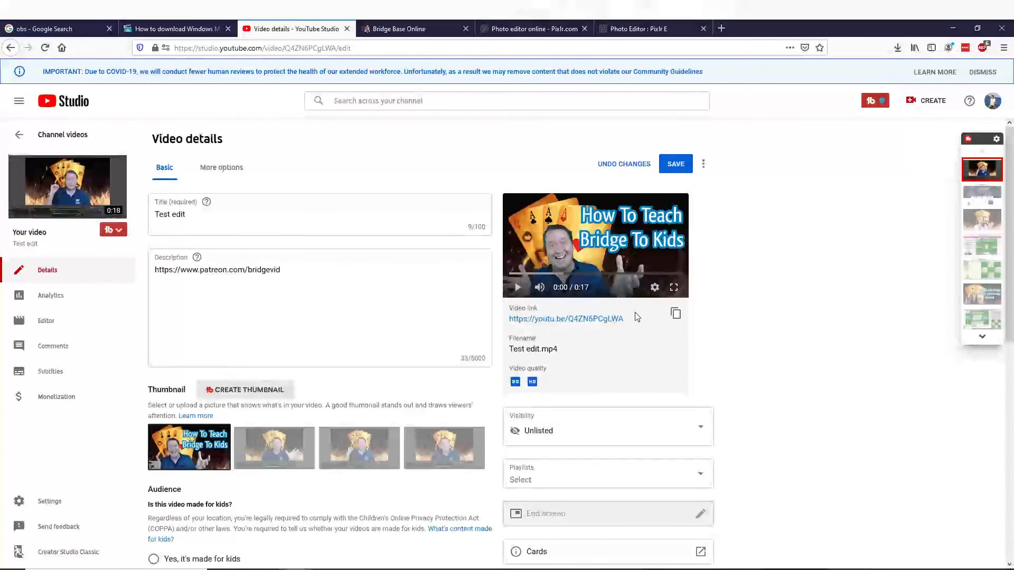
{"action": "left_click_drag", "start_coordinate": [632, 325], "coordinate": [510, 322]}
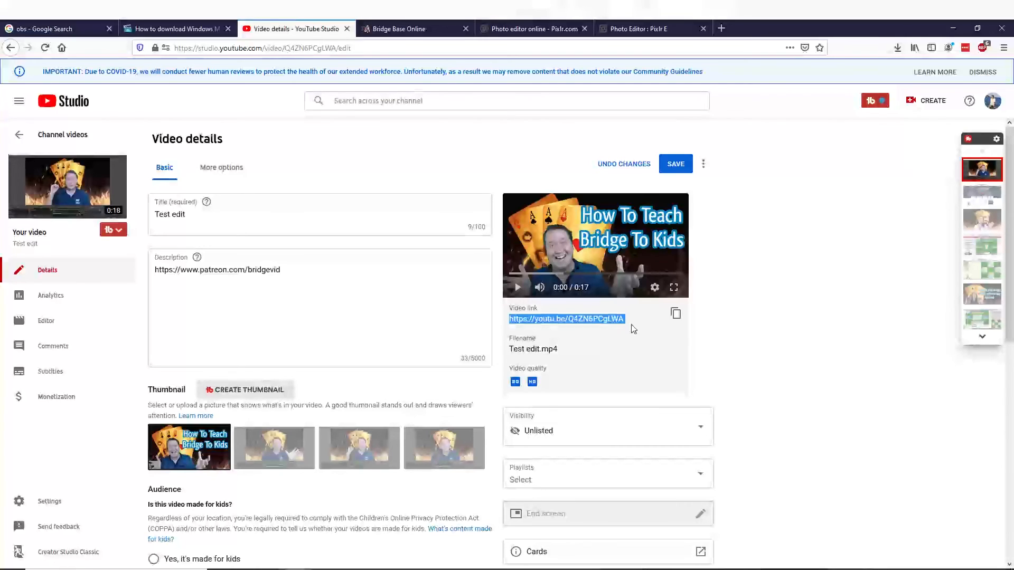
{"action": "left_click_drag", "start_coordinate": [636, 323], "coordinate": [510, 327]}
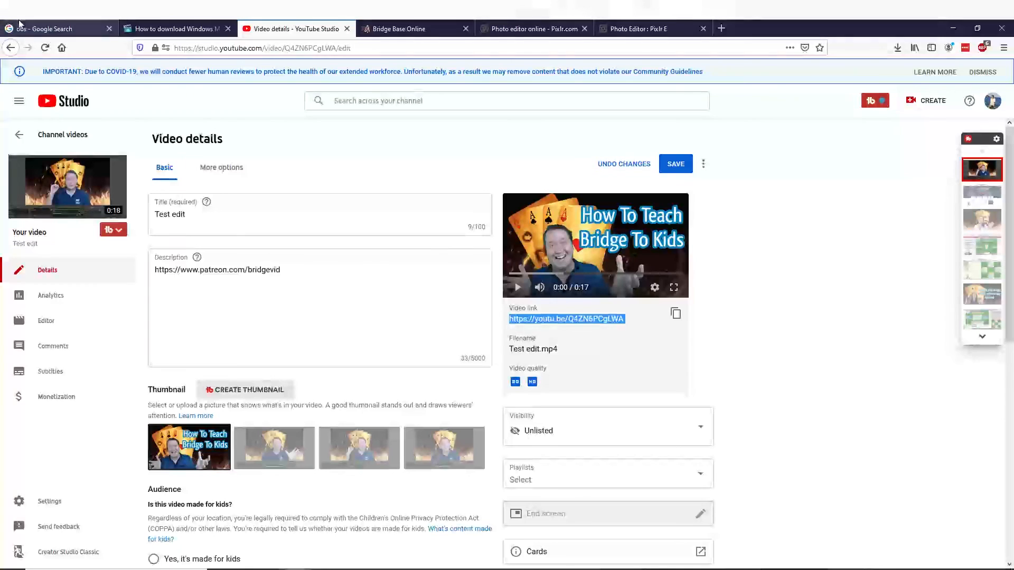
- Review the Windows Movie Maker 2012 download page via its Google result and the Pixlr homepage, then return to the YouTube video details
{"action": "left_click", "coordinate": [174, 29]}
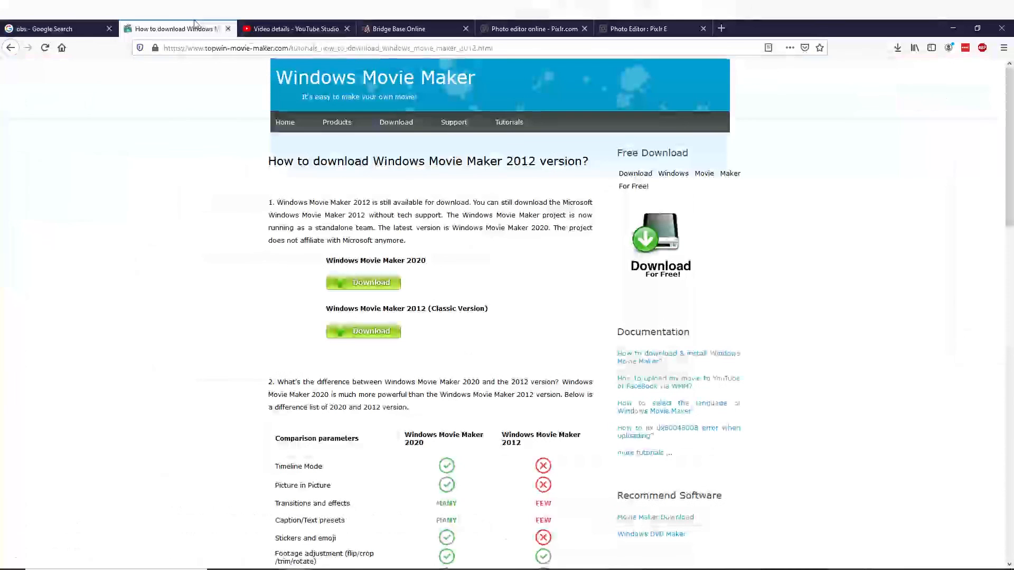
{"action": "left_click", "coordinate": [10, 48]}
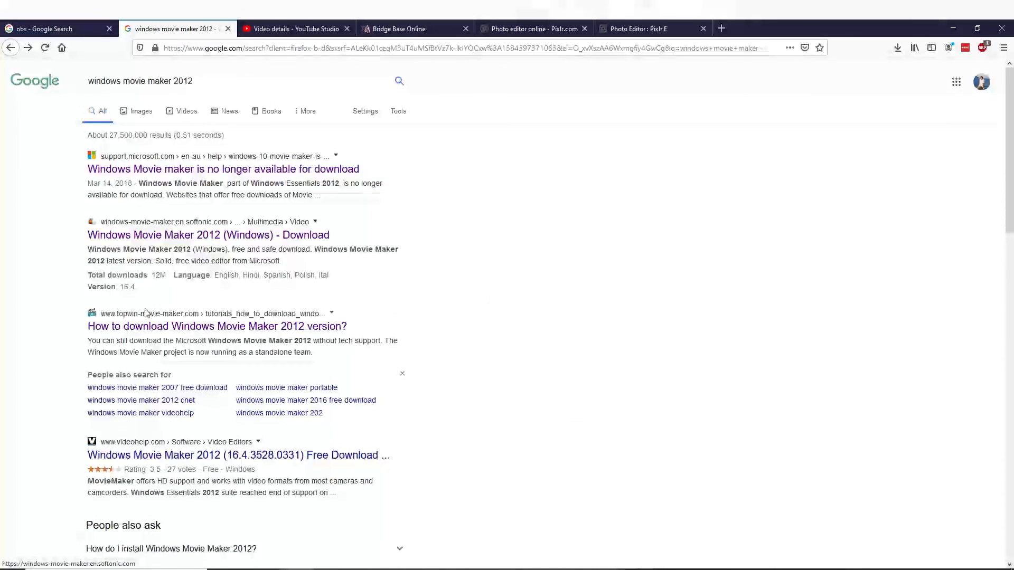
{"action": "left_click", "coordinate": [185, 327]}
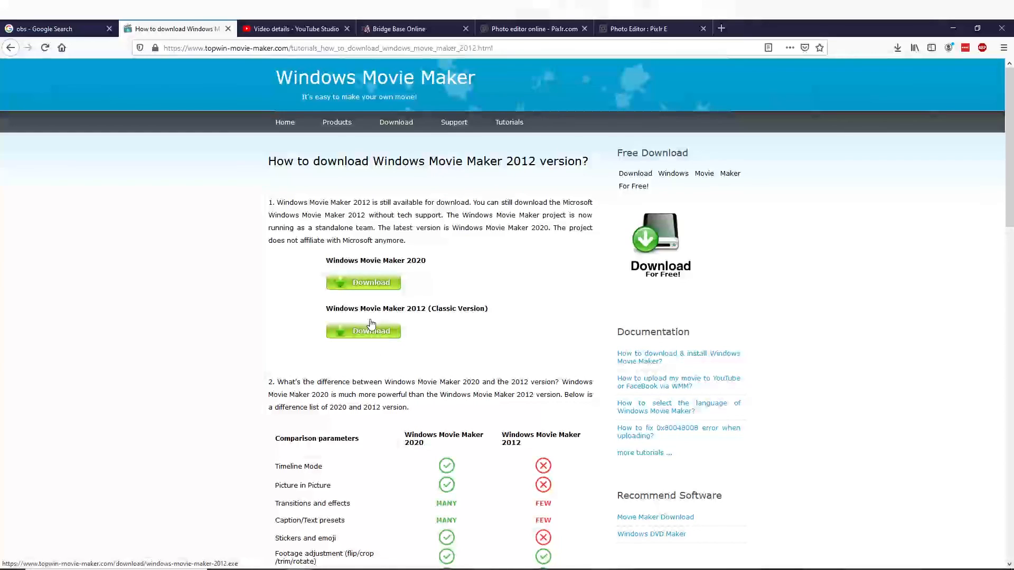
{"action": "left_click", "coordinate": [542, 29]}
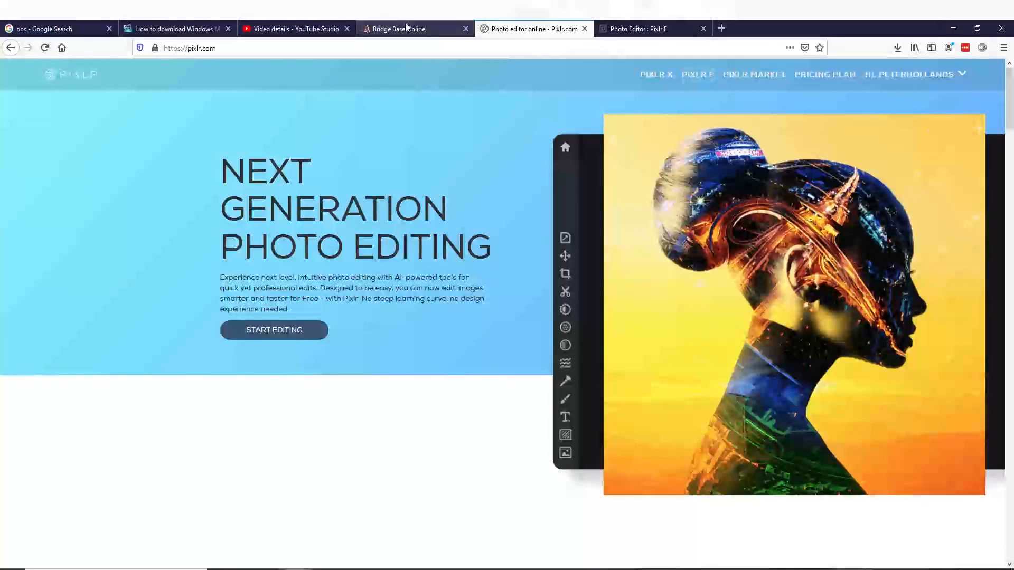
{"action": "left_click", "coordinate": [293, 26]}
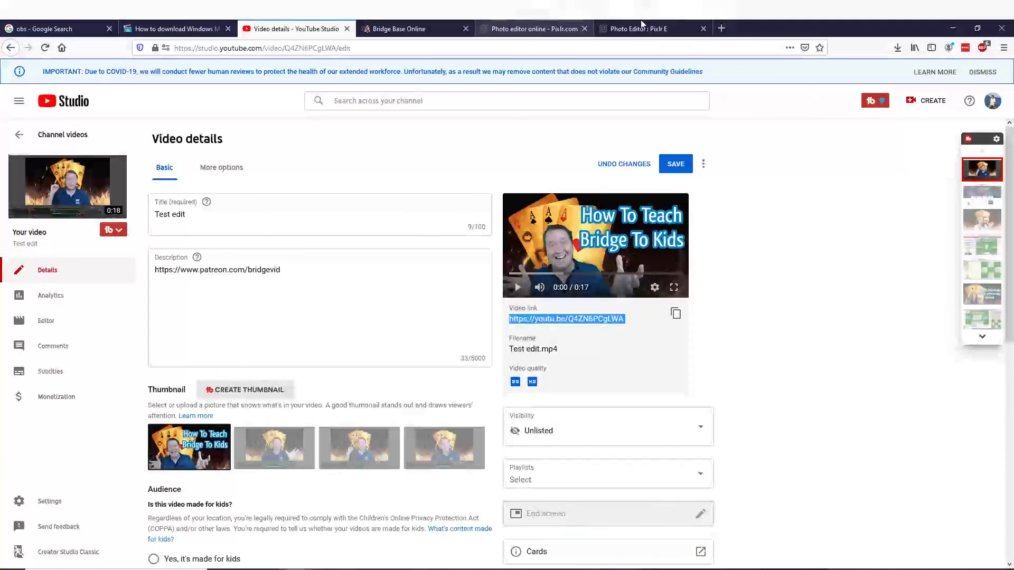